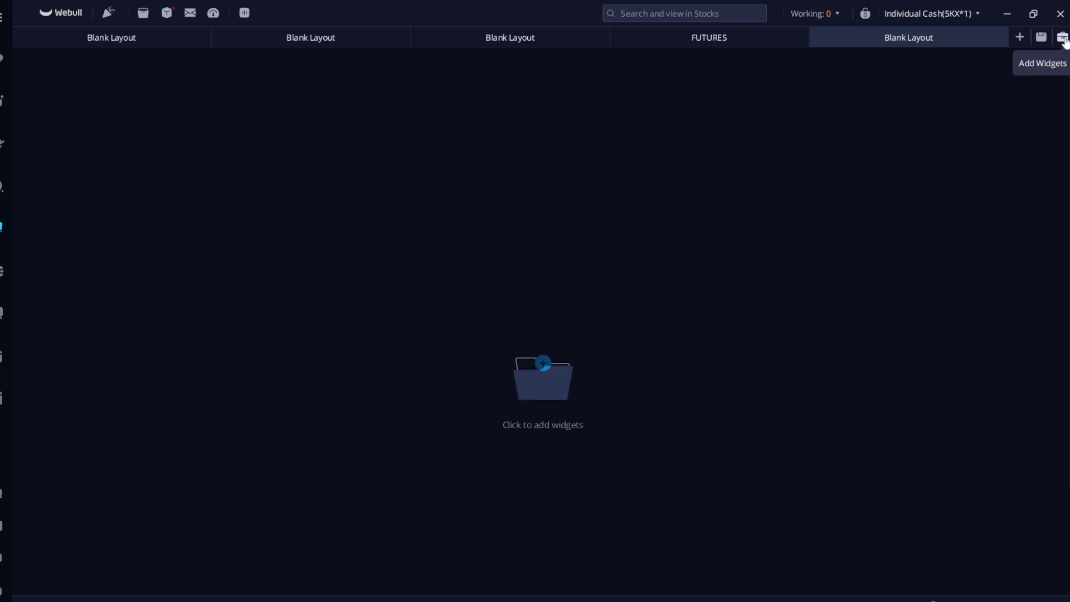
Step: Add a TurboTrader widget for SPY from the Trade section of the widget gallery
left_click(1062, 37)
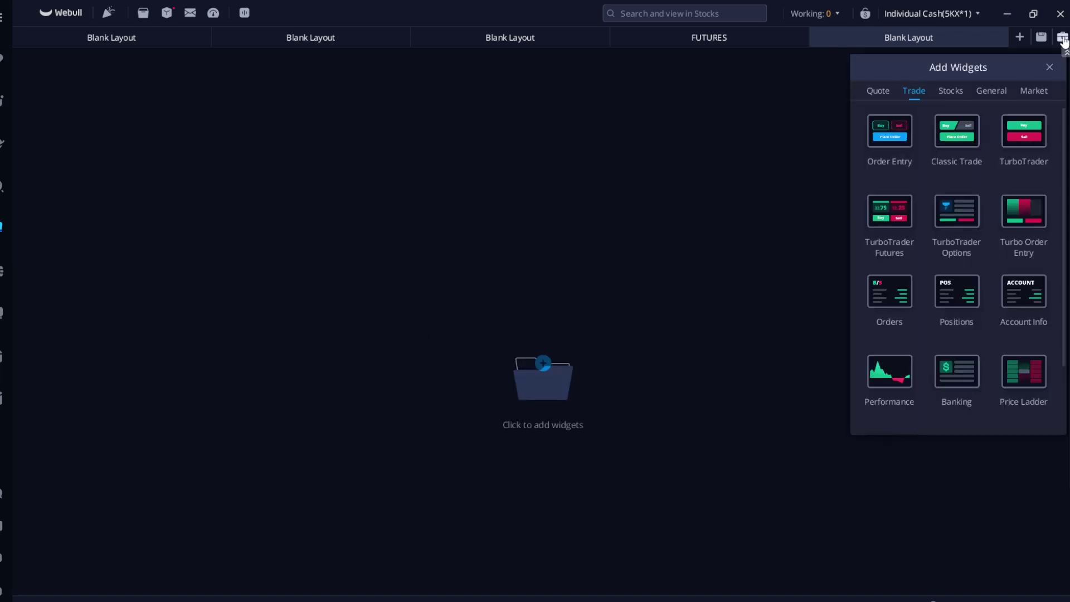
left_click(1024, 131)
left_click(422, 76)
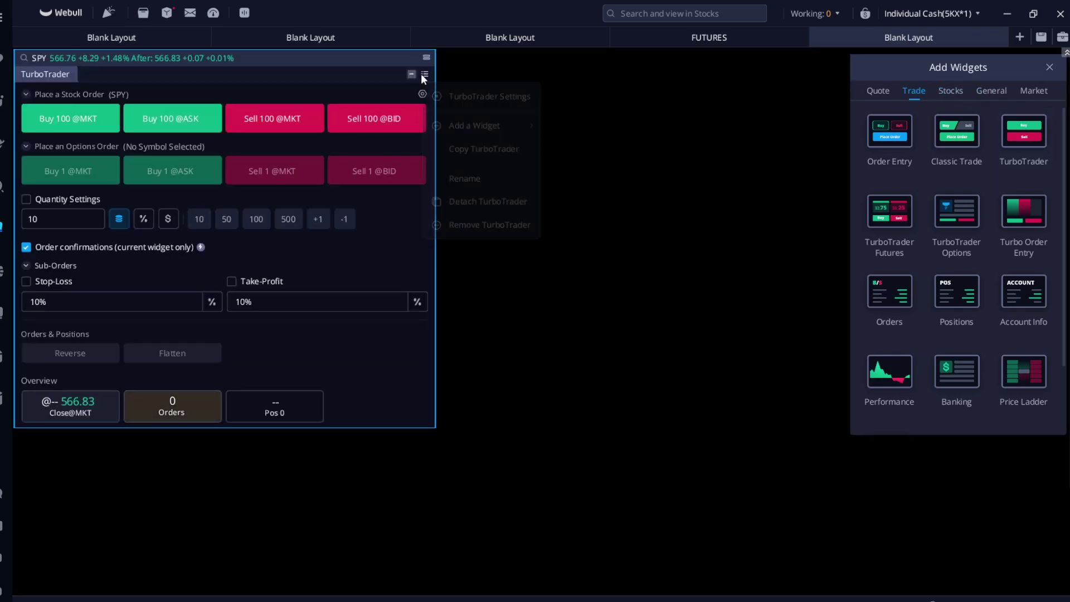
Step: In TurboTrader Settings, uncheck the stock Buy Market, Buy Ask, Sell Market and Sell Bid buttons
left_click(473, 95)
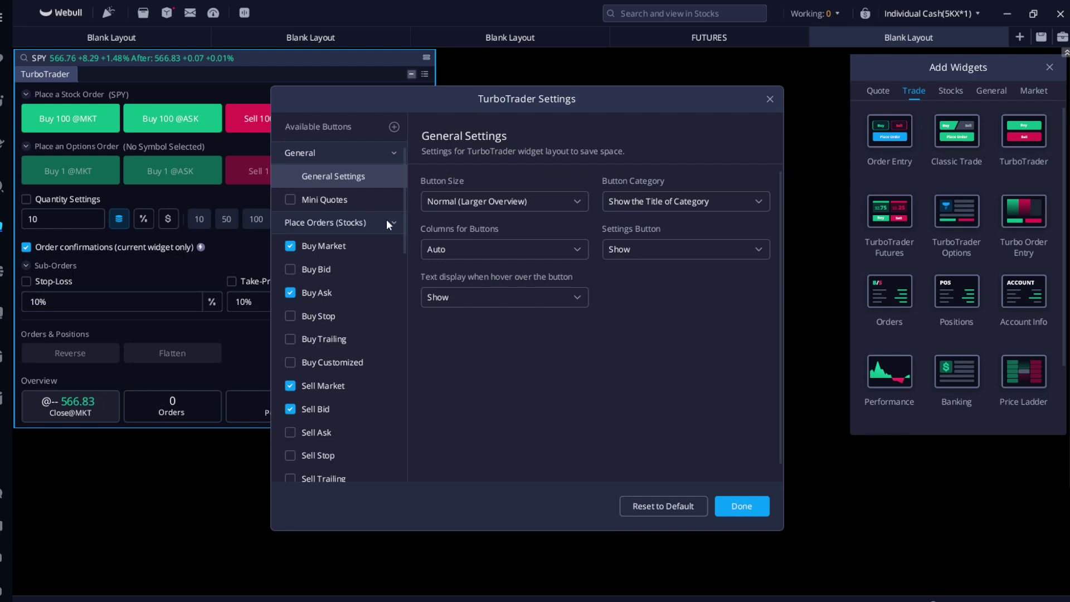
scroll(332, 223, "down", 6)
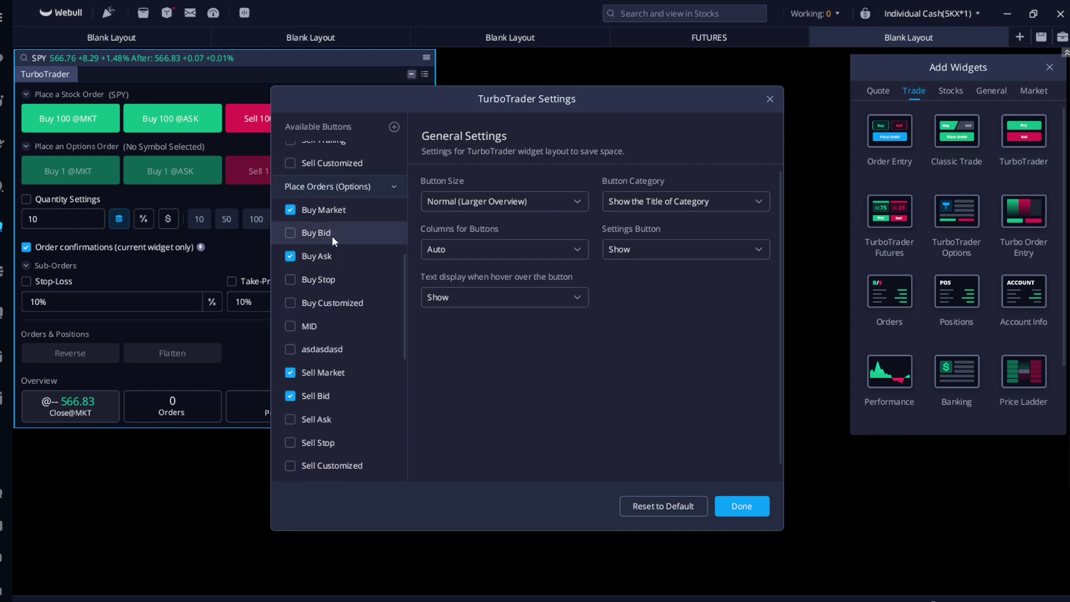
scroll(334, 240, "up", 6)
left_click(290, 245)
left_click(289, 293)
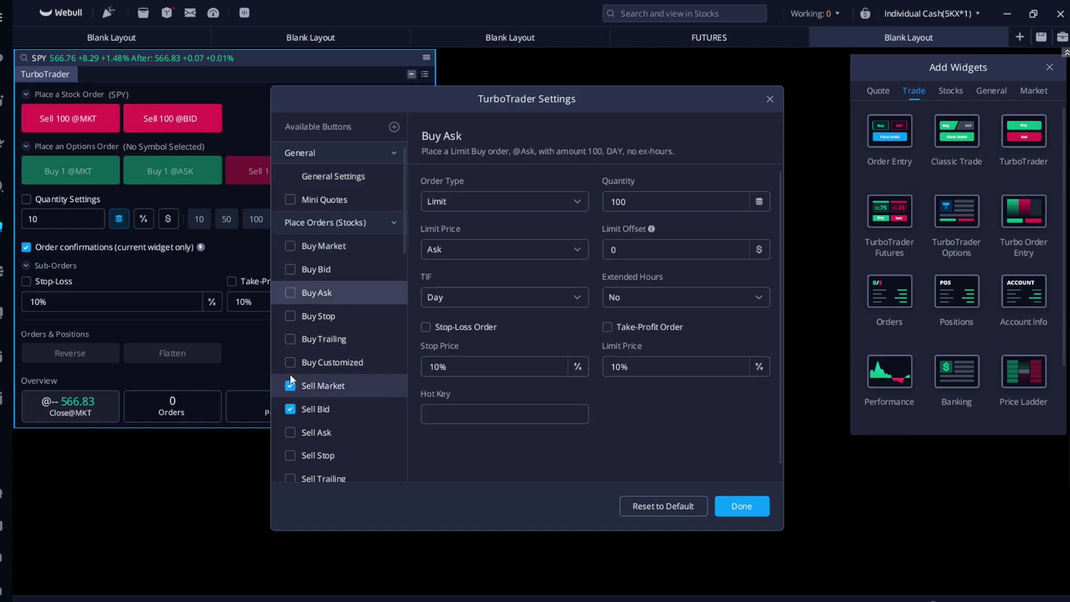
left_click(289, 386)
left_click(290, 409)
Step: Uncheck the option Buy Market, Buy Ask, Sell Market and Sell Bid buttons
scroll(350, 338, "down", 3)
scroll(350, 337, "down", 3)
left_click(290, 209)
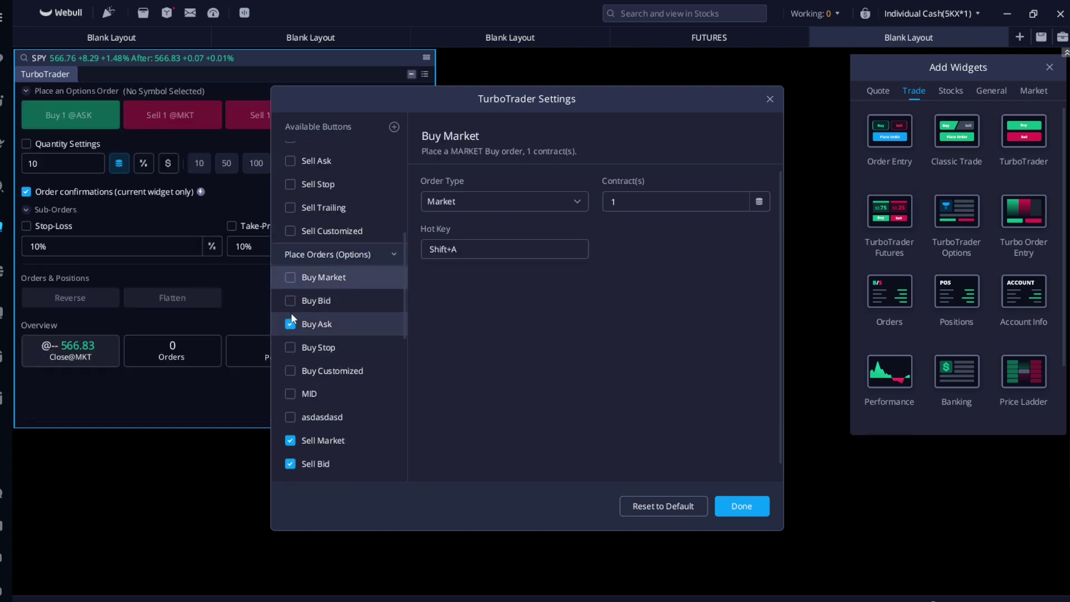
left_click(290, 256)
left_click(290, 373)
left_click(290, 396)
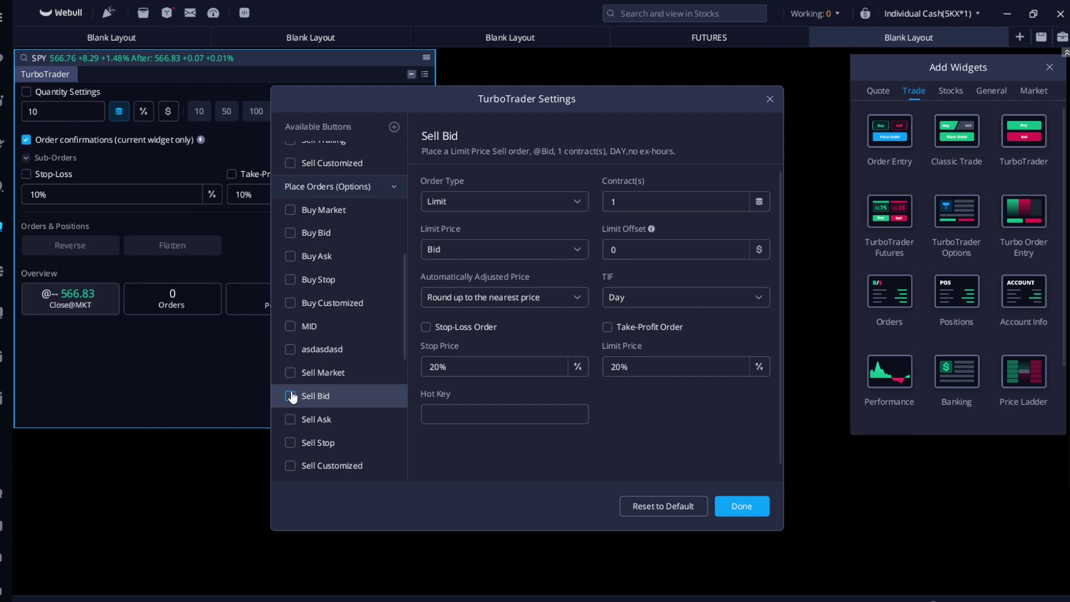
scroll(326, 339, "up", 2)
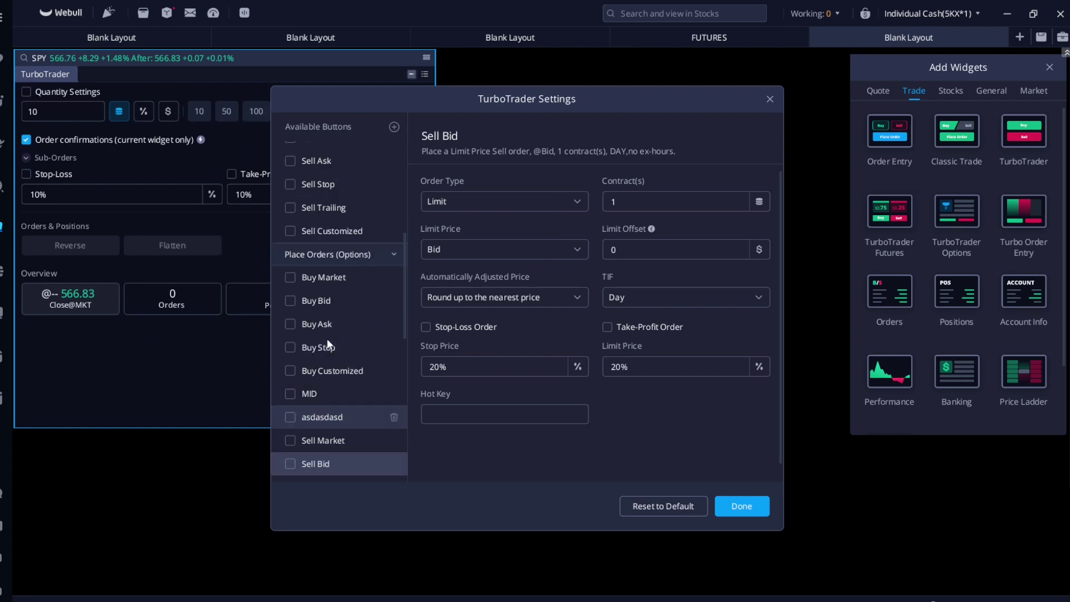
left_click(338, 282)
left_click(461, 249)
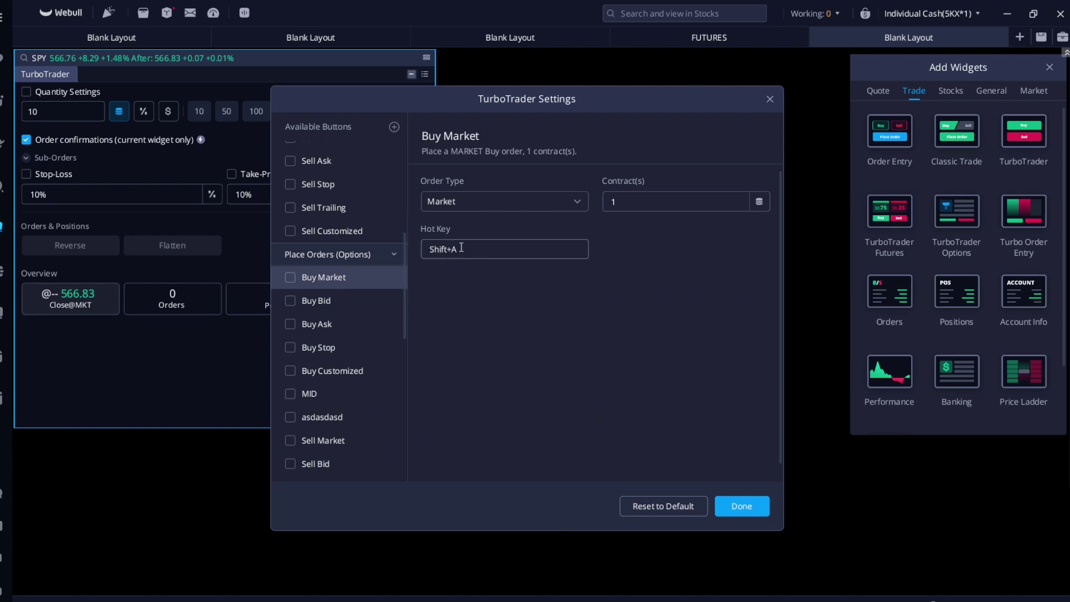
key("BackSpace")
key("shift+a")
mouse_move(471, 252)
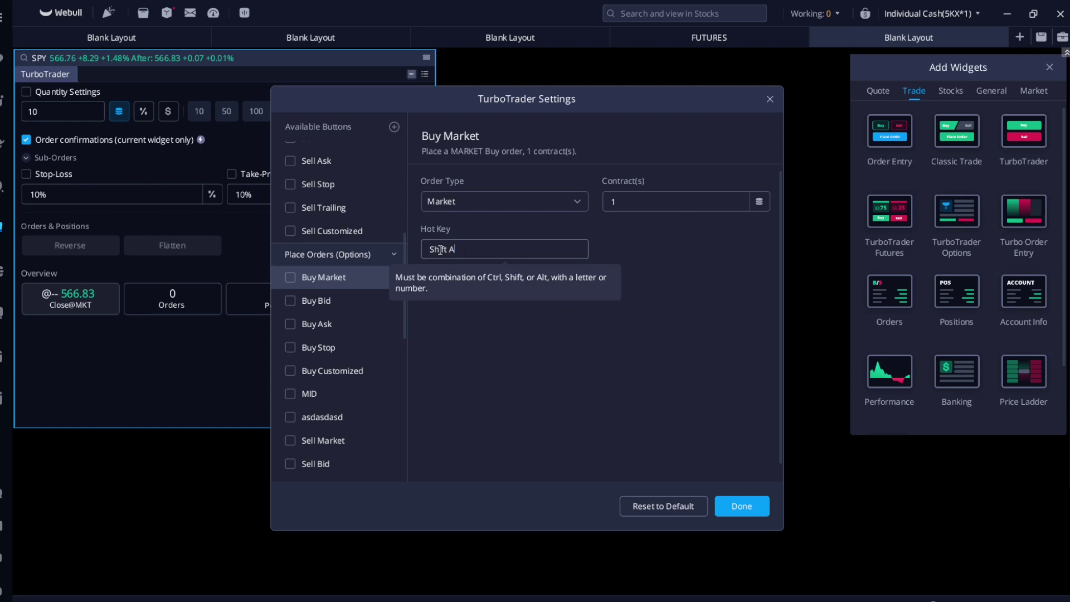
left_click(290, 277)
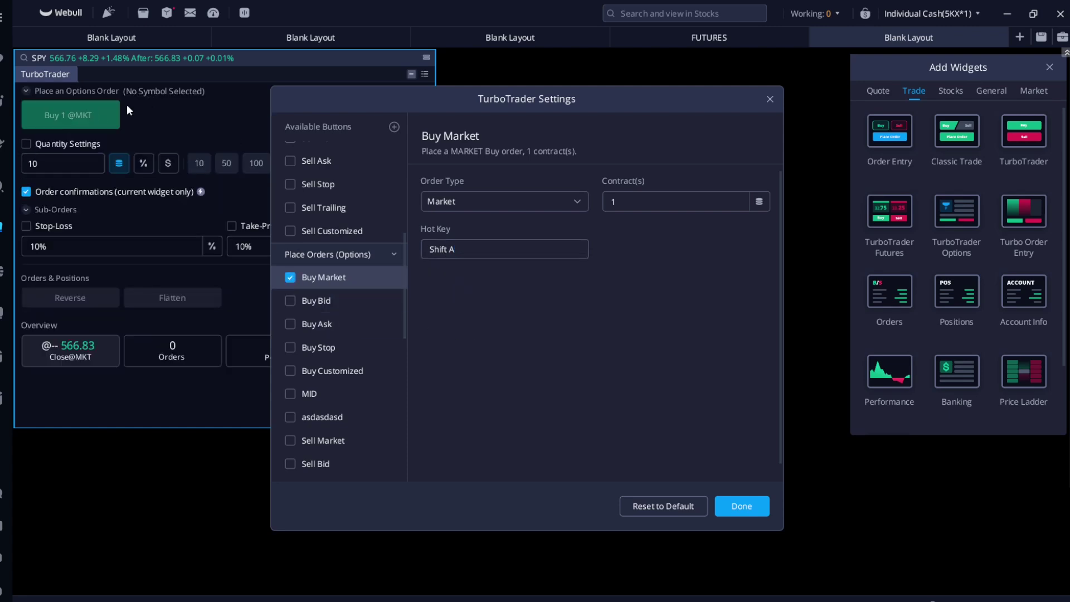
scroll(310, 301, "down", 3)
scroll(312, 306, "down", 3)
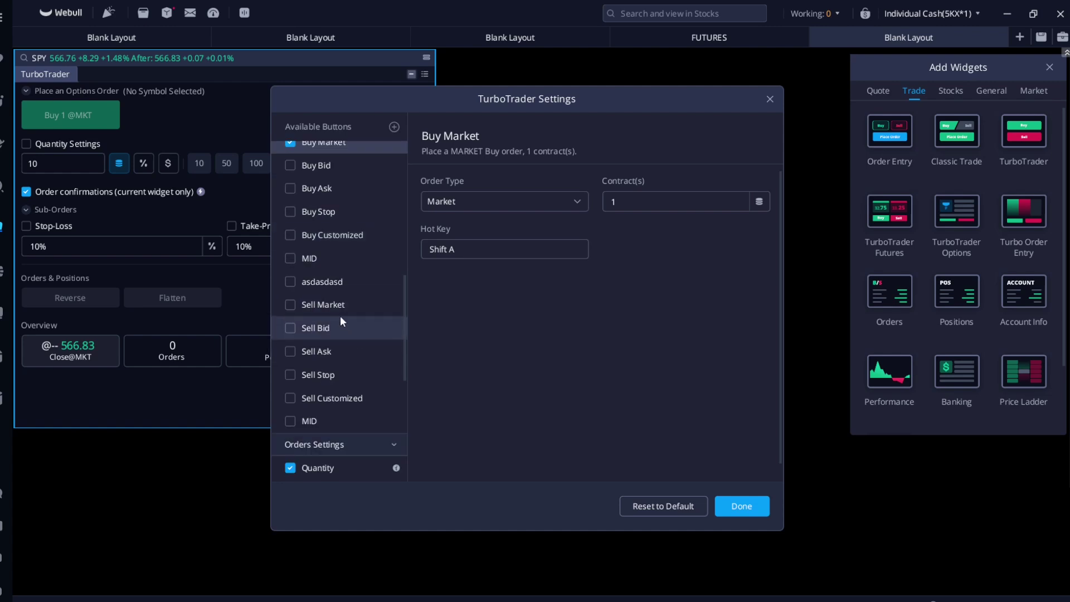
left_click(342, 306)
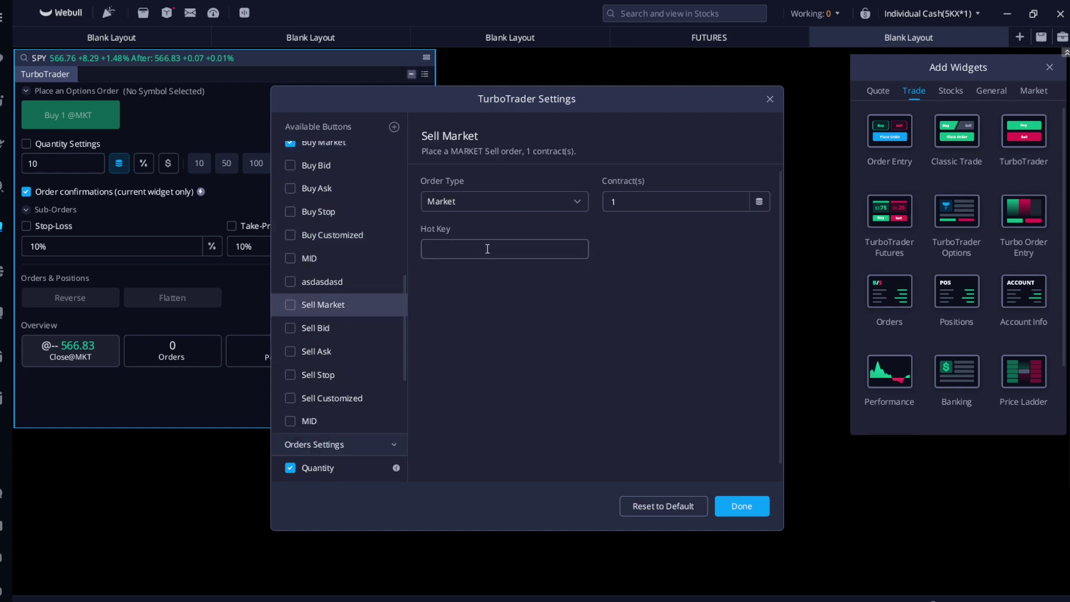
key("shift+s")
left_click(291, 304)
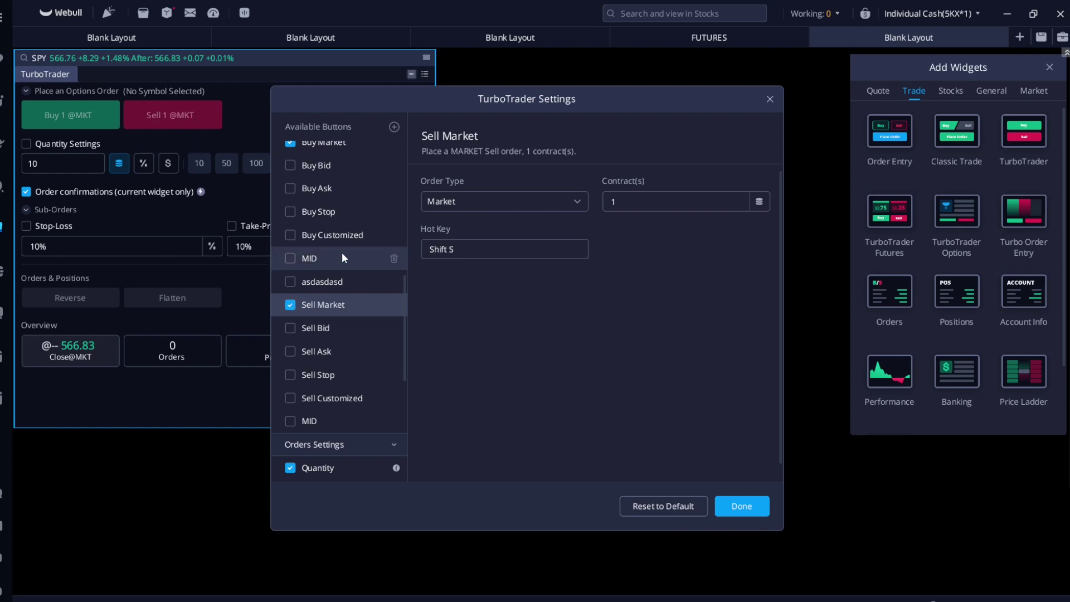
scroll(342, 287, "down", 4)
scroll(334, 284, "down", 4)
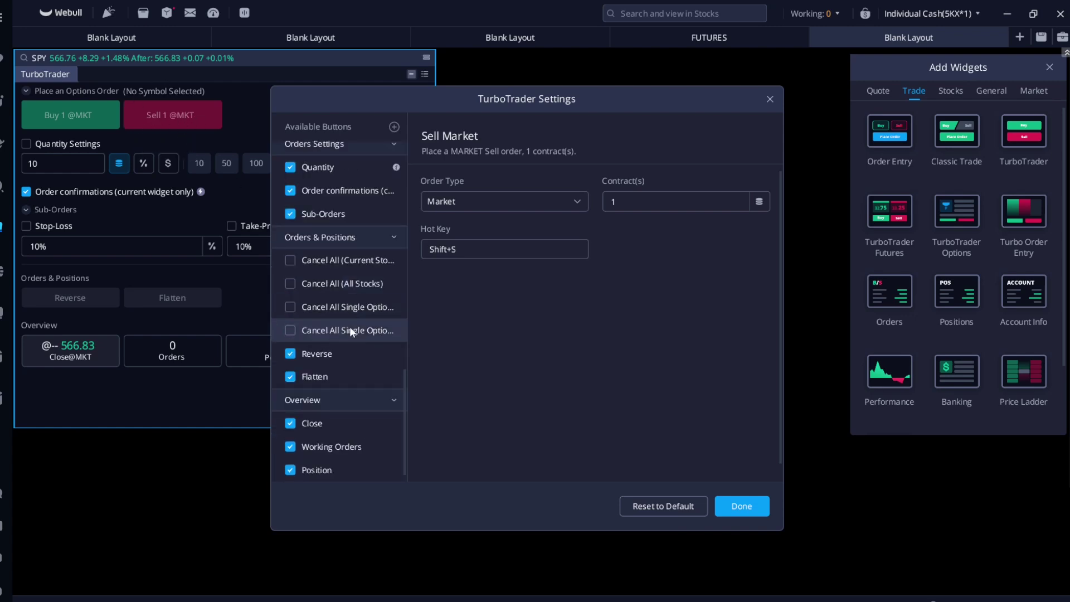
Step: Assign Shift+Q to Cancel All Single Options under Orders & Positions
left_click(346, 306)
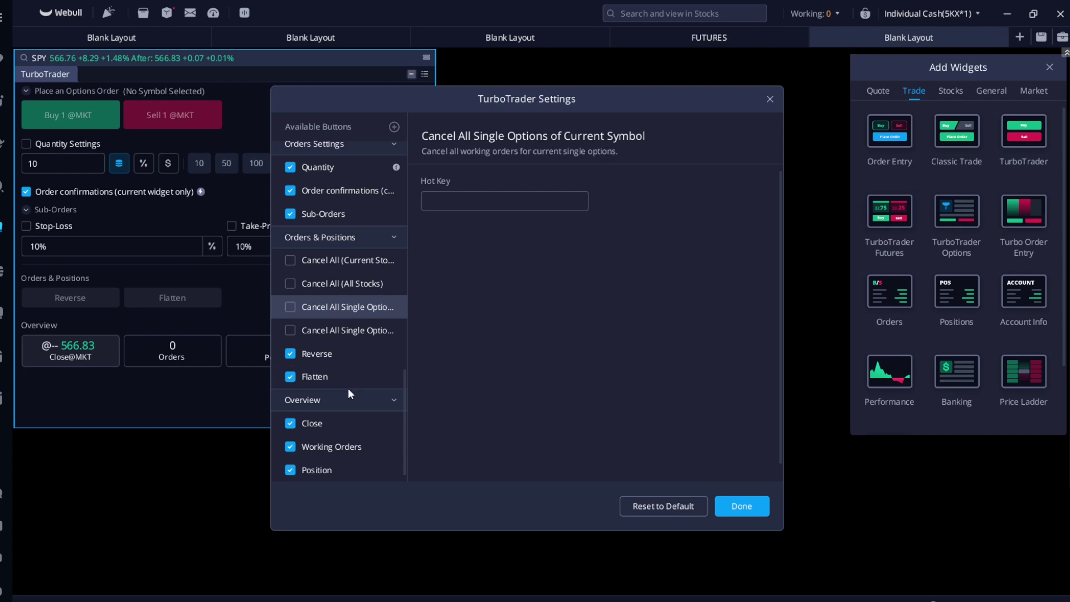
left_click(343, 332)
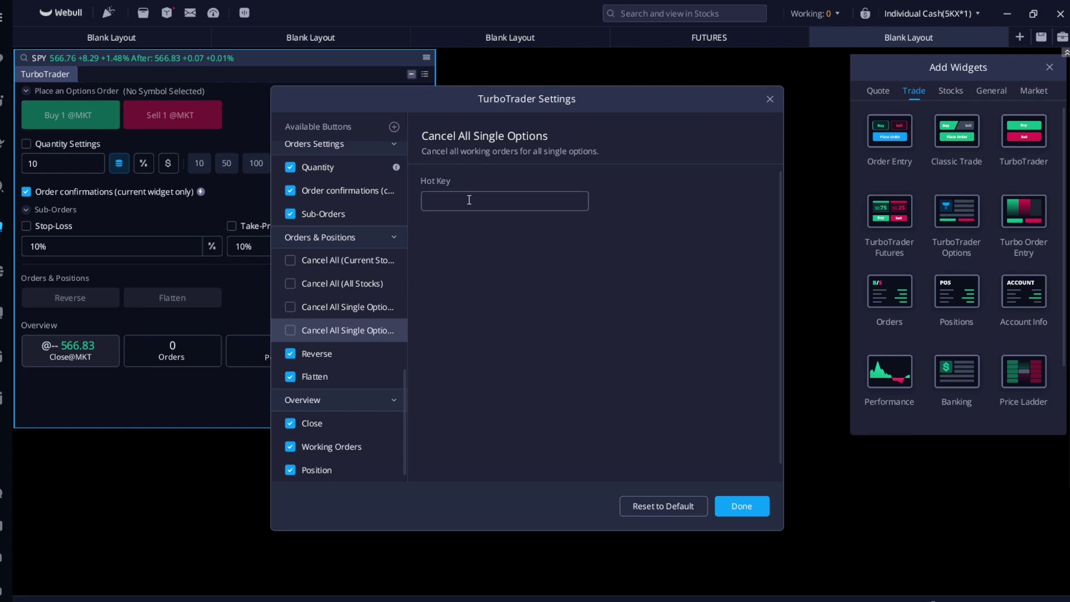
key("shift+q")
scroll(356, 297, "up", 5)
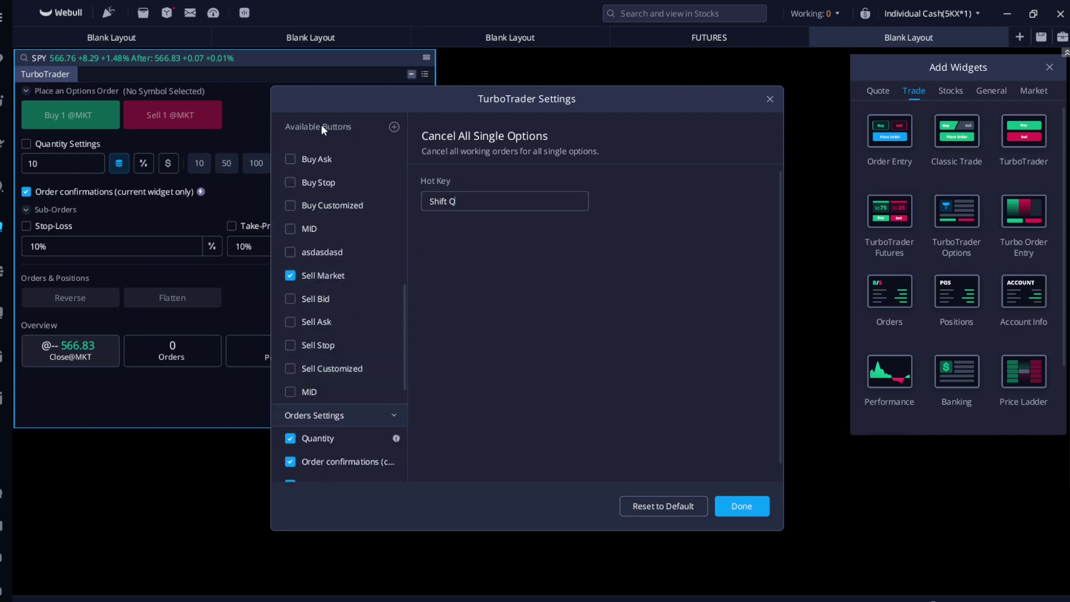
Step: Create a custom buy button named 'sdfsfdsdfsfd' that applies to options
left_click(394, 128)
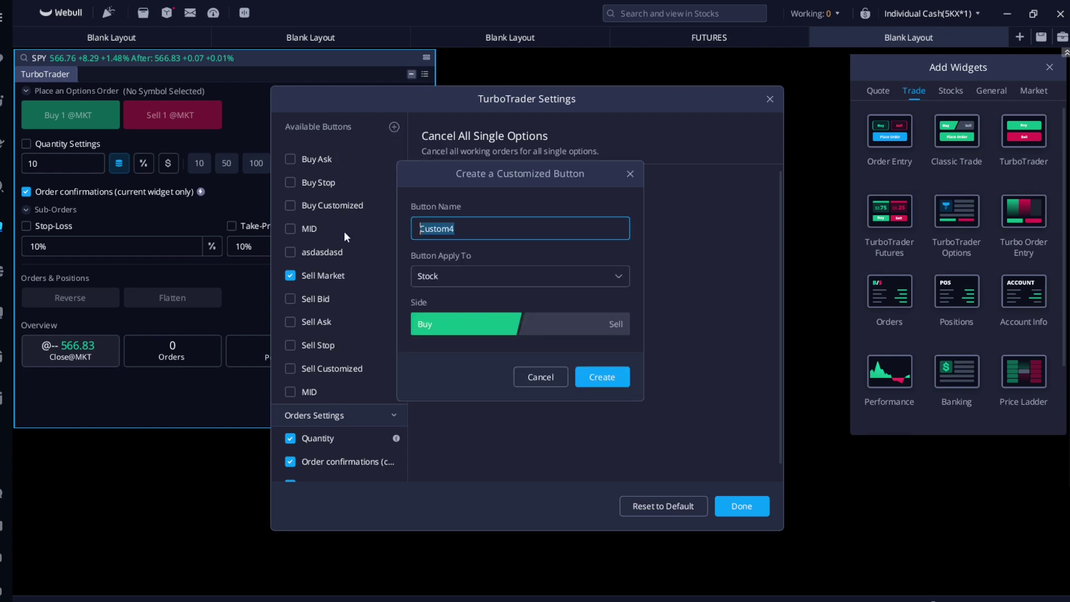
type("sdfsfdsdfsfd")
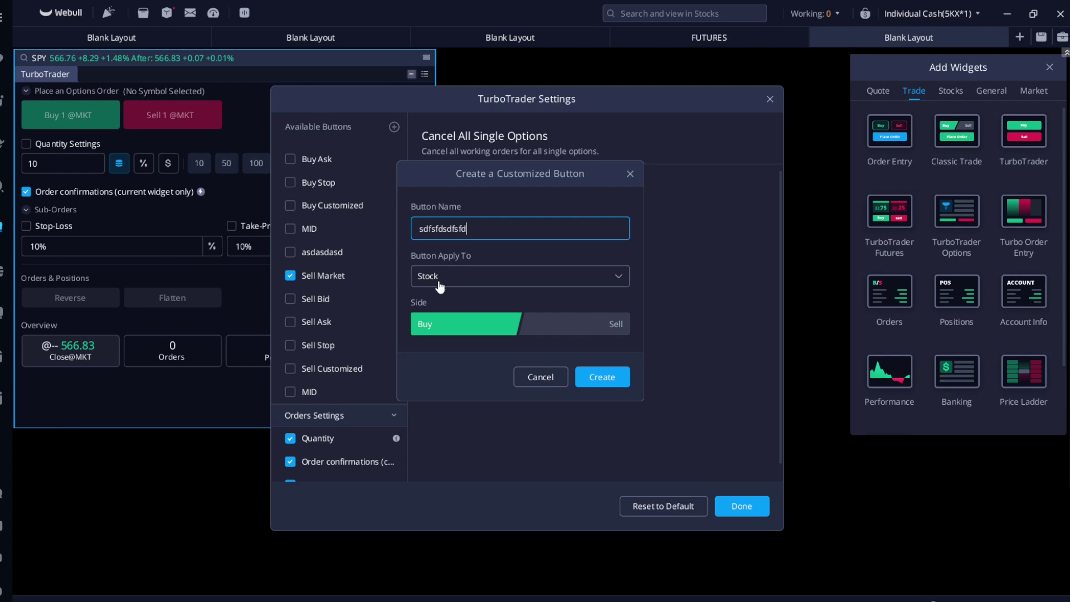
left_click(456, 279)
left_click(444, 323)
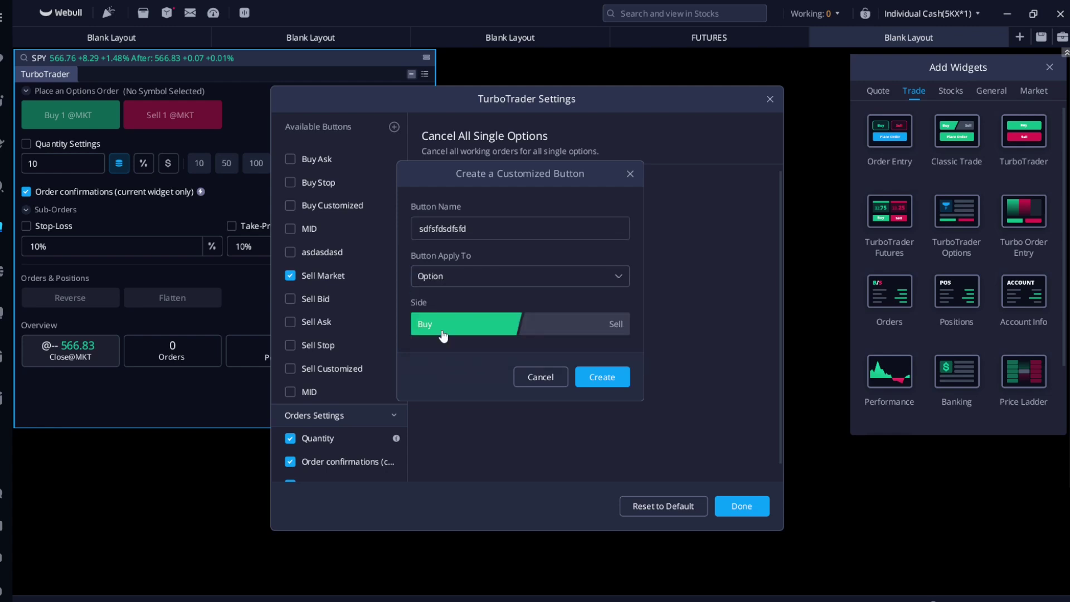
left_click(555, 327)
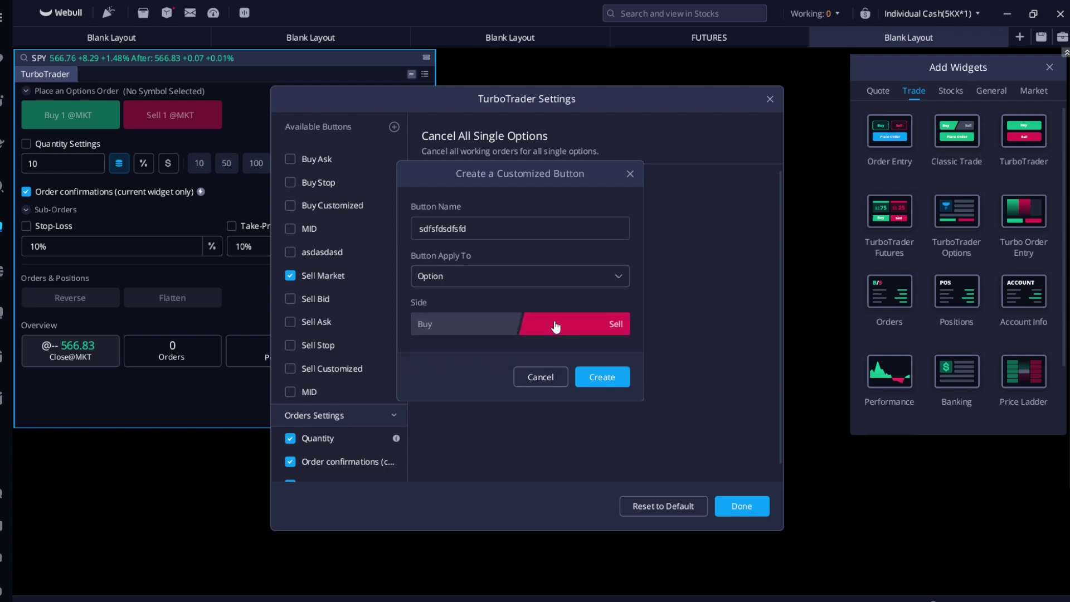
left_click(440, 327)
left_click(581, 382)
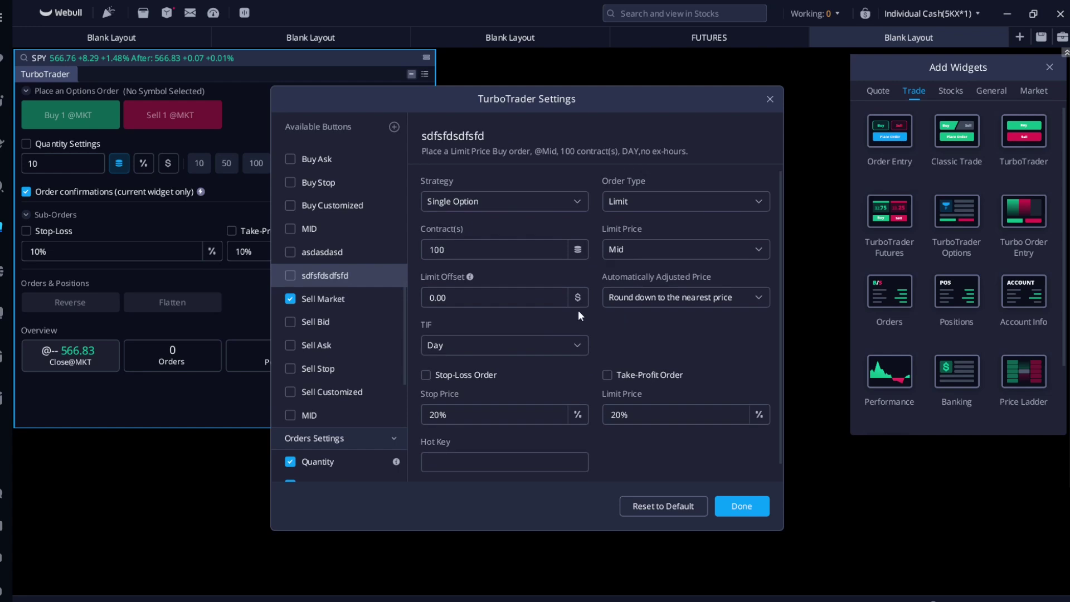
Step: Set the custom button's strategy to Single Option
left_click(489, 207)
left_click(468, 248)
scroll(473, 290, "down", 1)
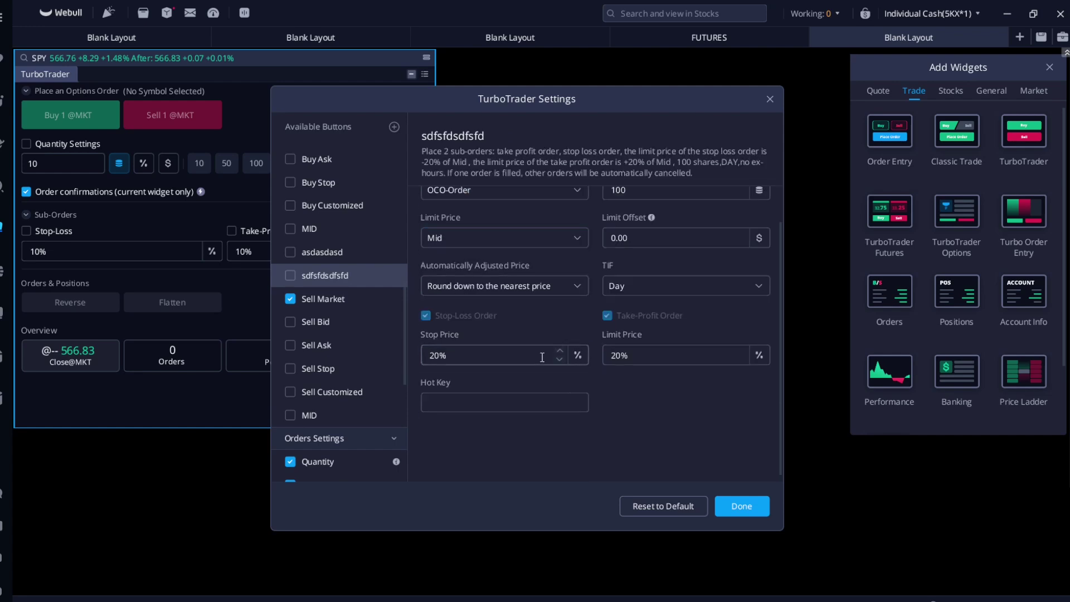
scroll(494, 321, "up", 1)
left_click(490, 219)
left_click(477, 250)
scroll(509, 334, "down", 1)
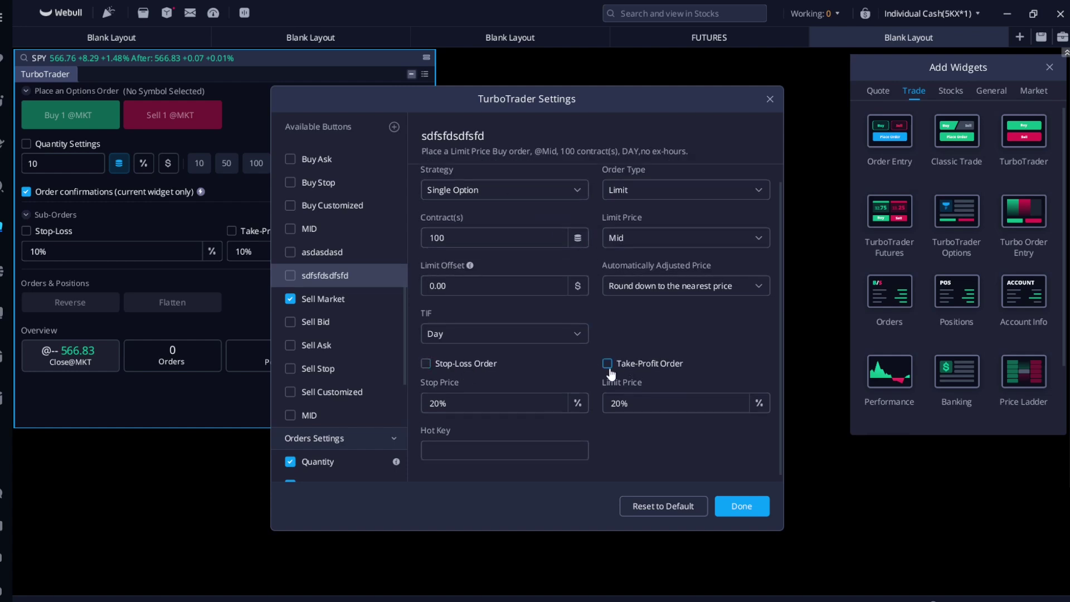
scroll(543, 365, "up", 1)
Step: Make the custom button a Limit order priced at the Bid
left_click(634, 203)
left_click(634, 237)
left_click(661, 252)
left_click(648, 254)
left_click(648, 253)
left_click(636, 323)
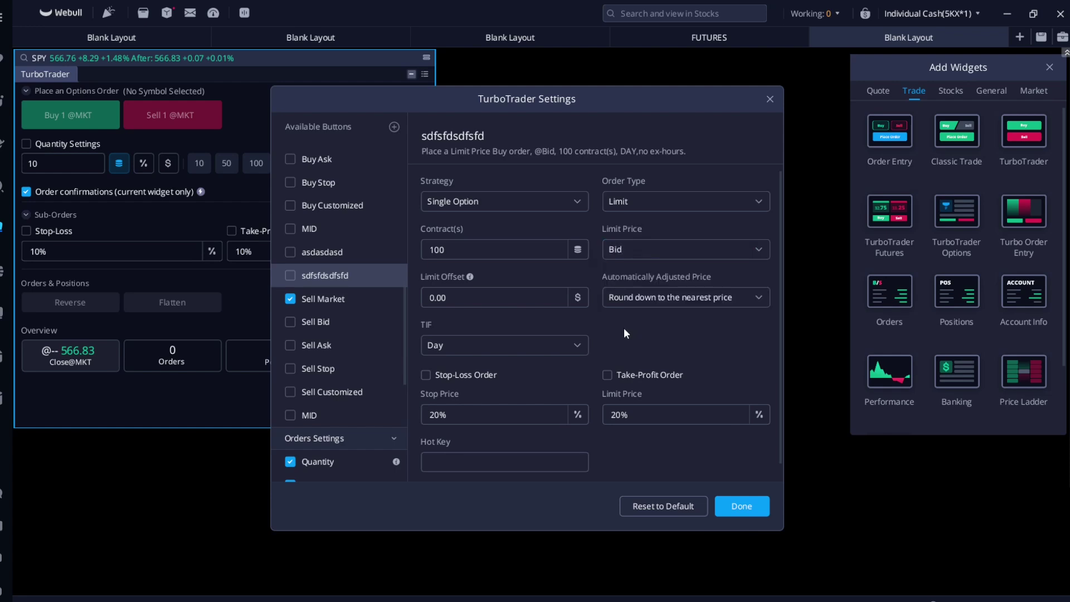
Step: Set the custom button to 1 contract with a +0.05 limit offset
left_click(466, 250)
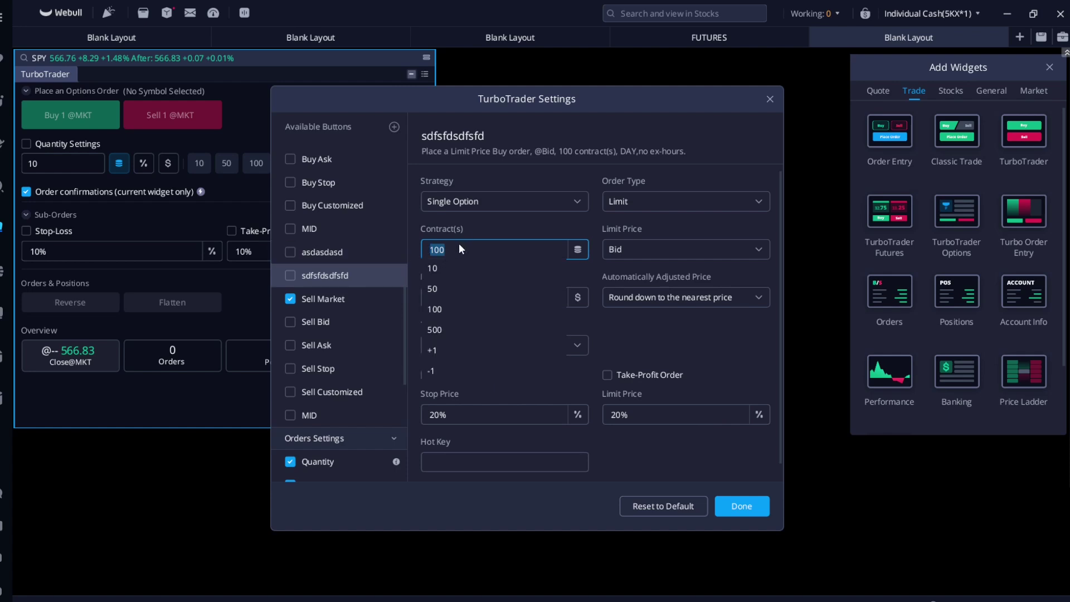
type("1")
key("Return")
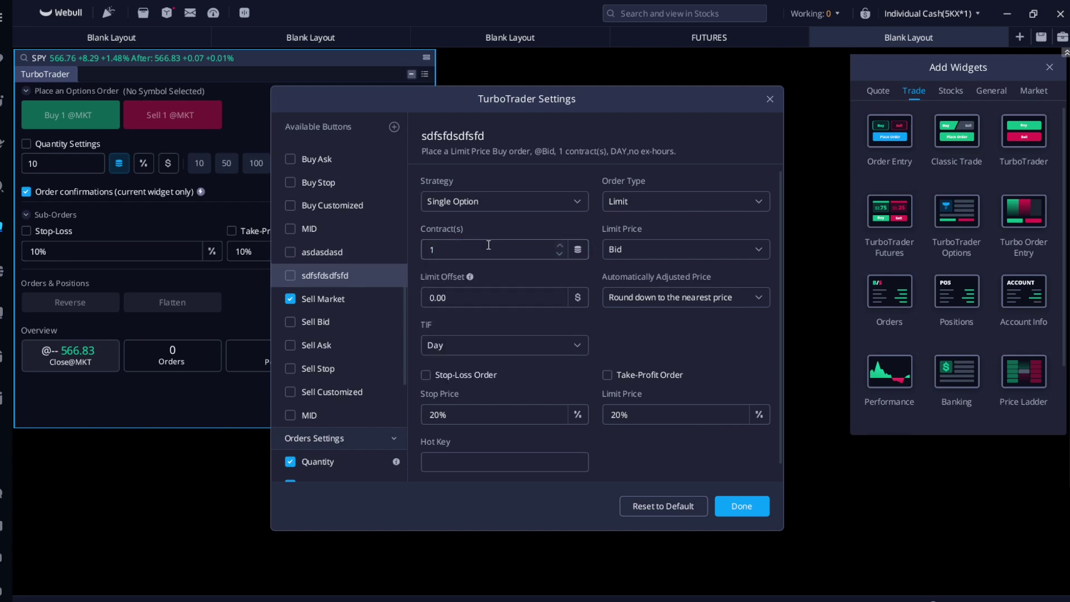
left_click(560, 294)
left_click(560, 306)
left_click(560, 305)
left_click(561, 306)
left_click(561, 306)
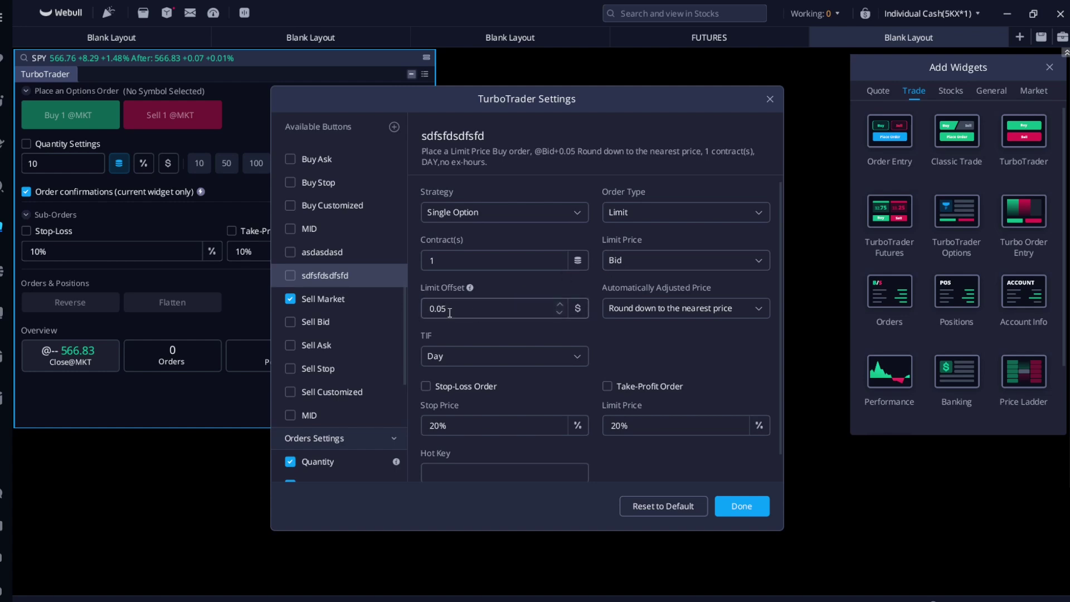
Step: Give the custom button hotkey Shift+H and enable it in the widget
scroll(447, 372, "down", 1)
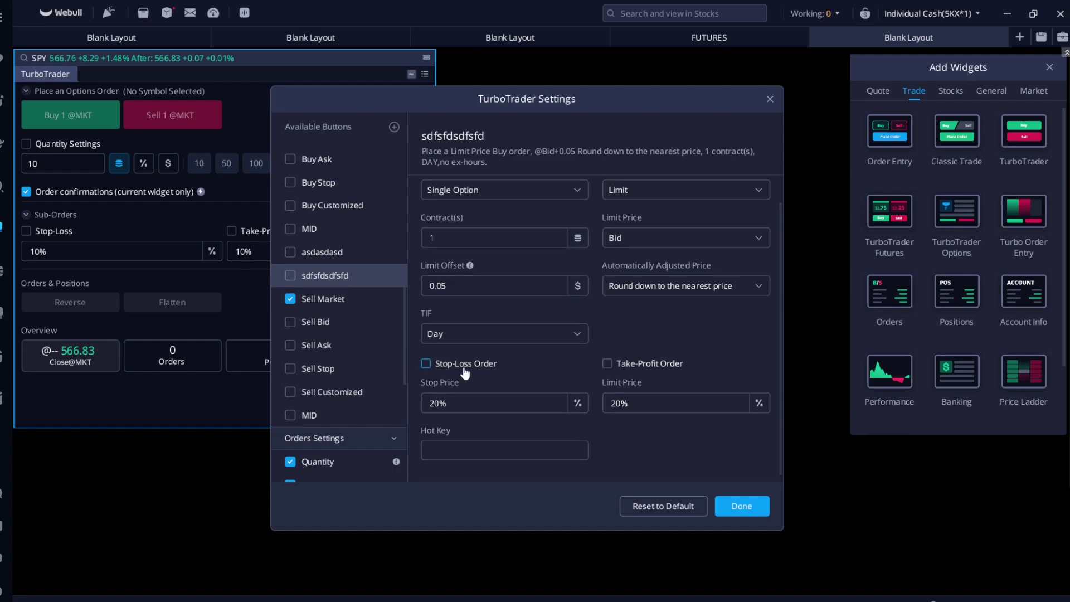
left_click(480, 448)
key("shift+h")
left_click(294, 276)
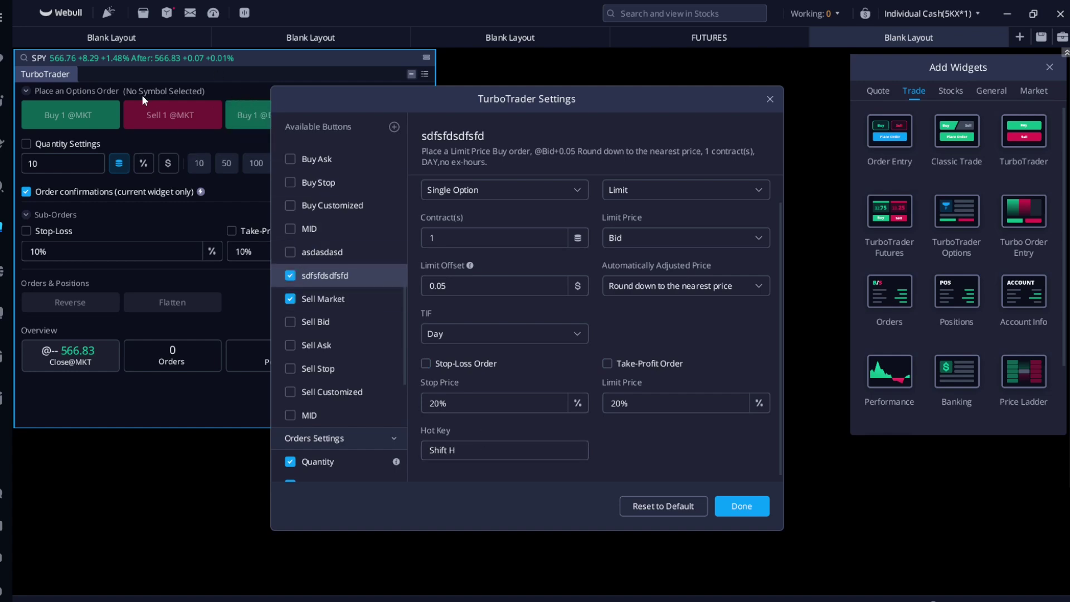
Step: Save the TurboTrader button settings with Done, then open the widget gallery
left_click(750, 508)
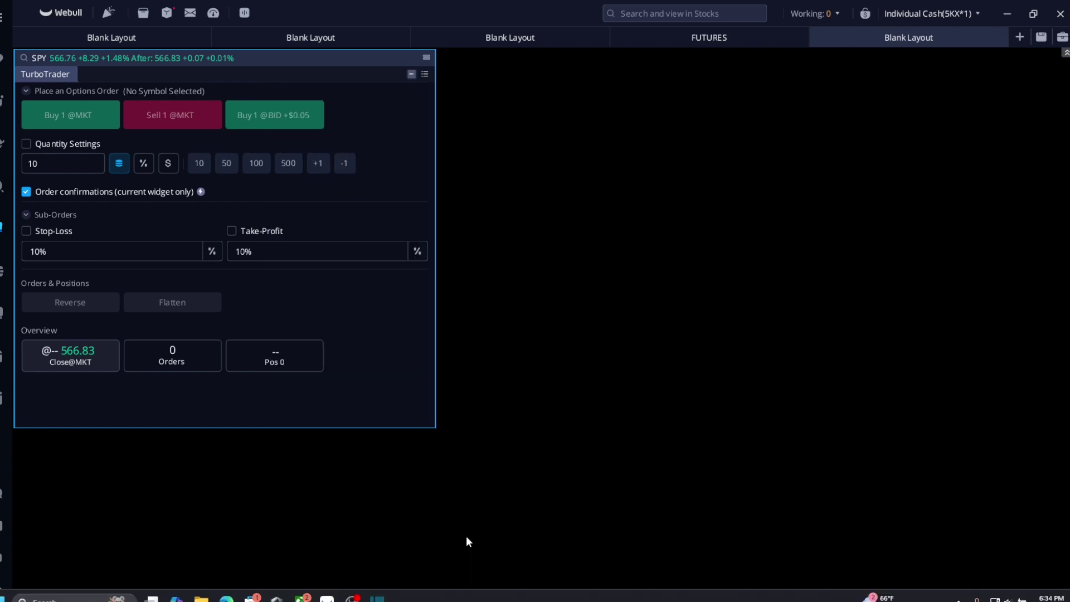
left_click(1062, 36)
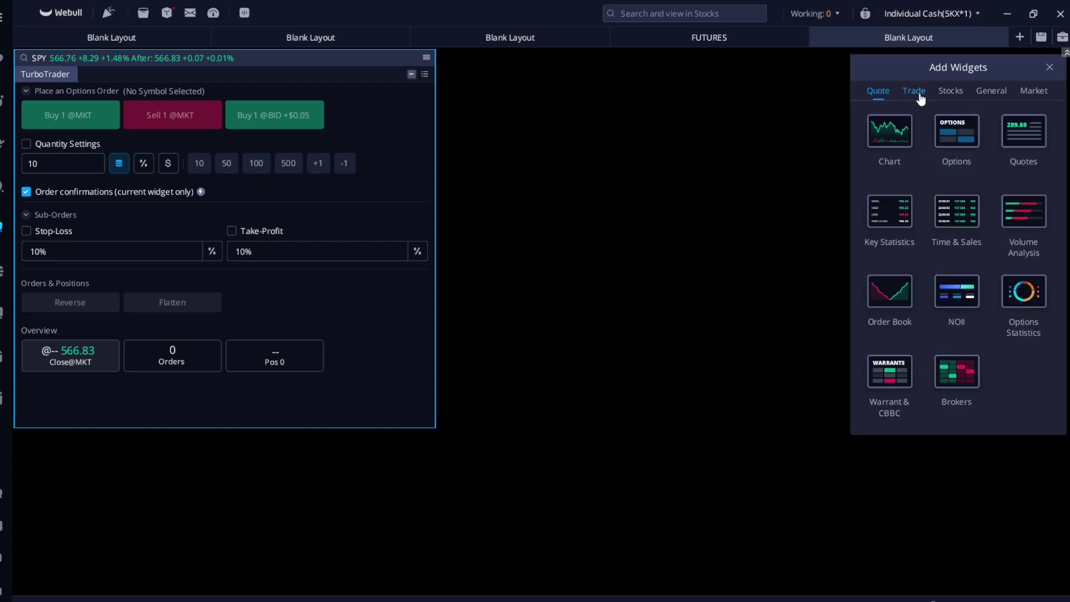
Step: Add the SPY Options chain bottom-left, move TurboTrader right, and widen the chain to show % Change
left_click(960, 142)
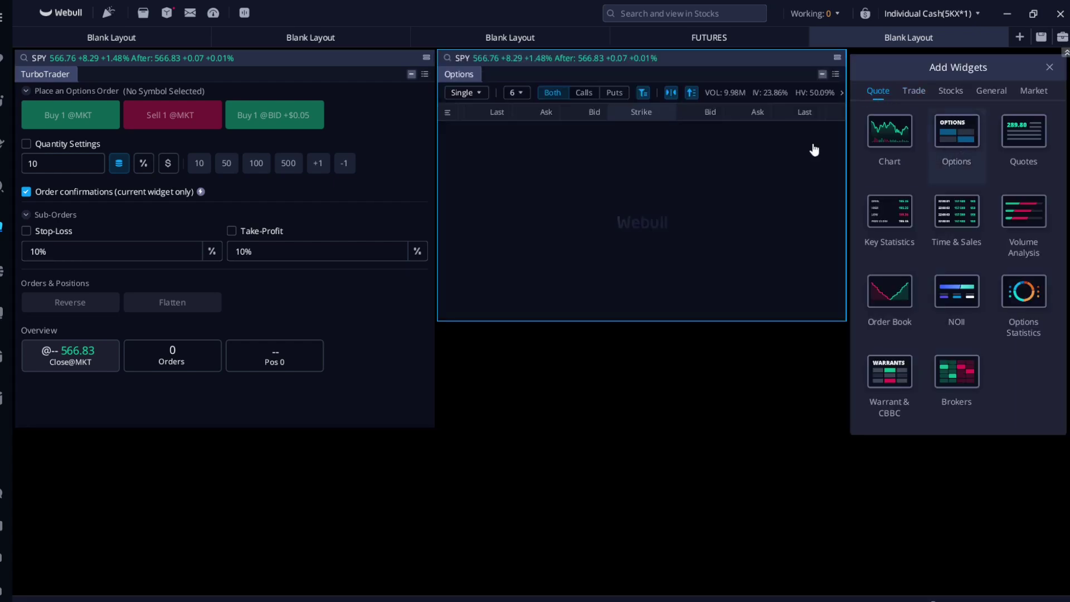
left_click_drag(755, 59, 344, 330)
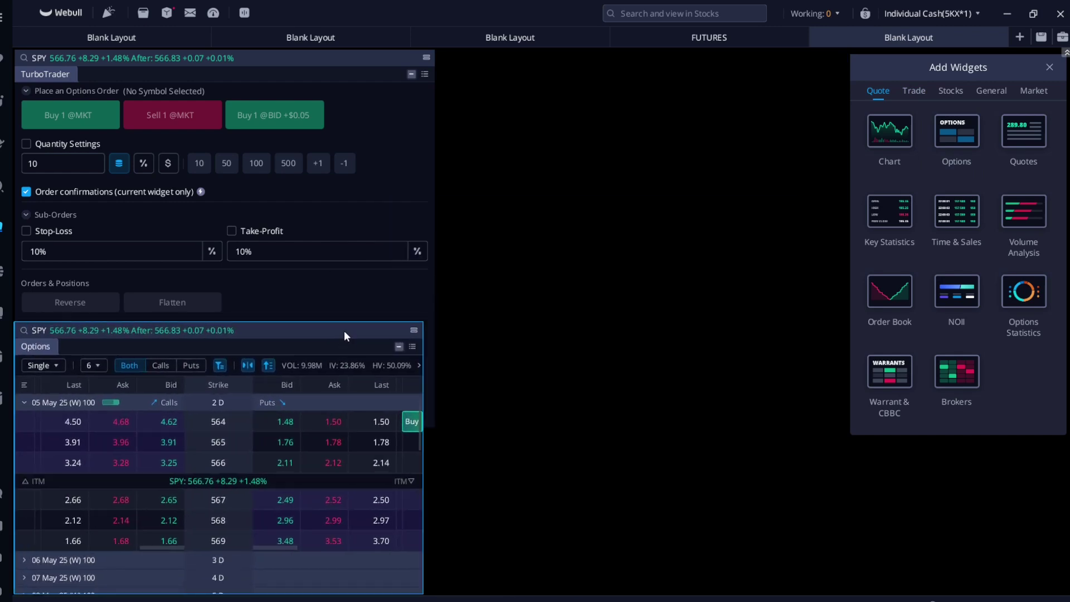
left_click_drag(311, 65, 803, 291)
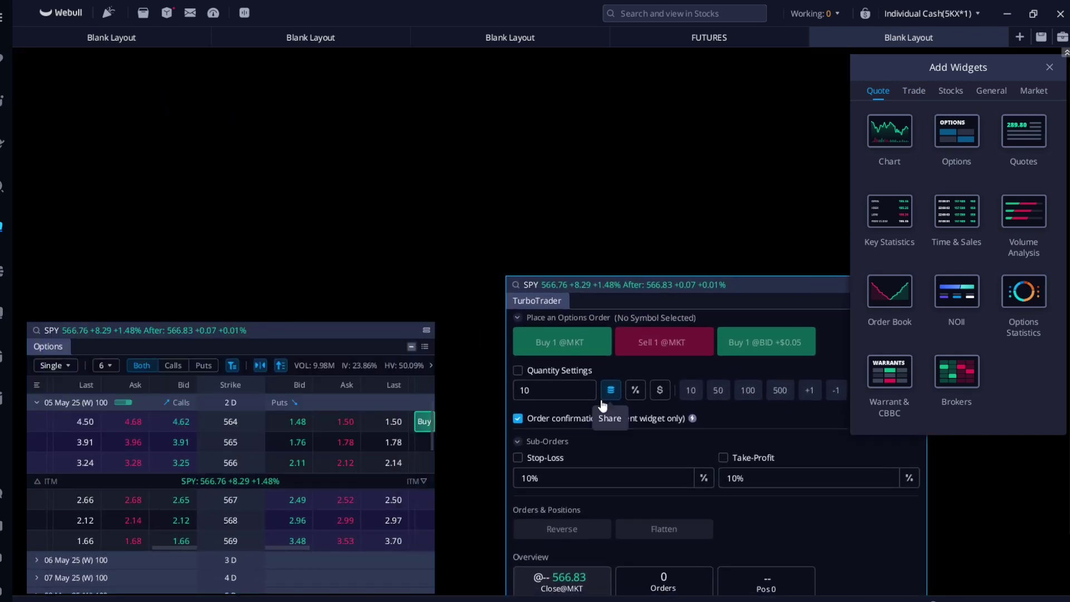
left_click_drag(435, 480, 538, 480)
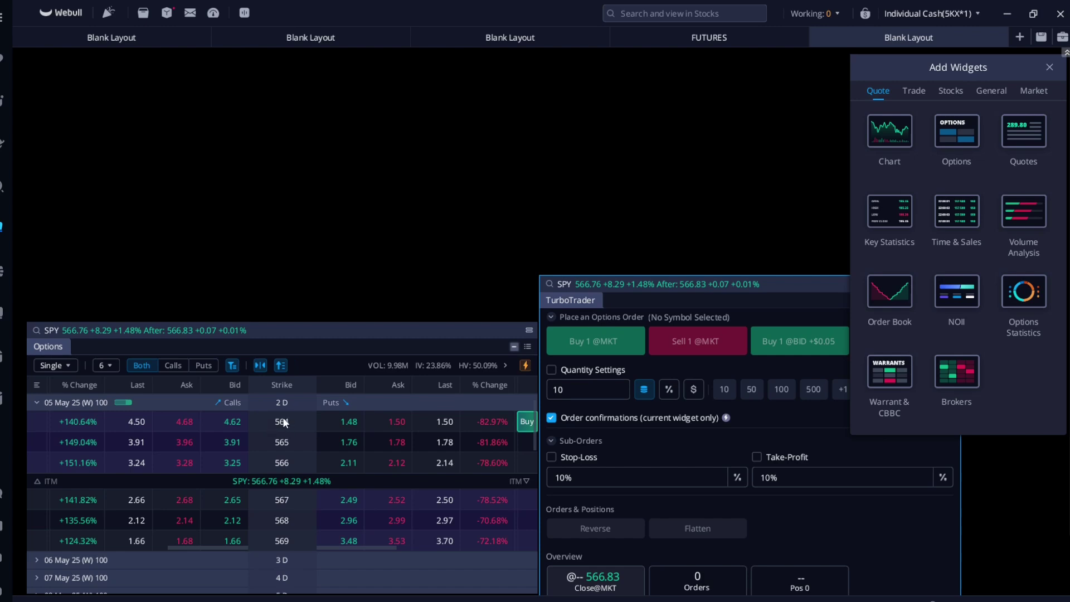
Step: Load the SPY $564 05 May 25 call, then collapse and re-expand the hotkey order list
left_click(124, 421)
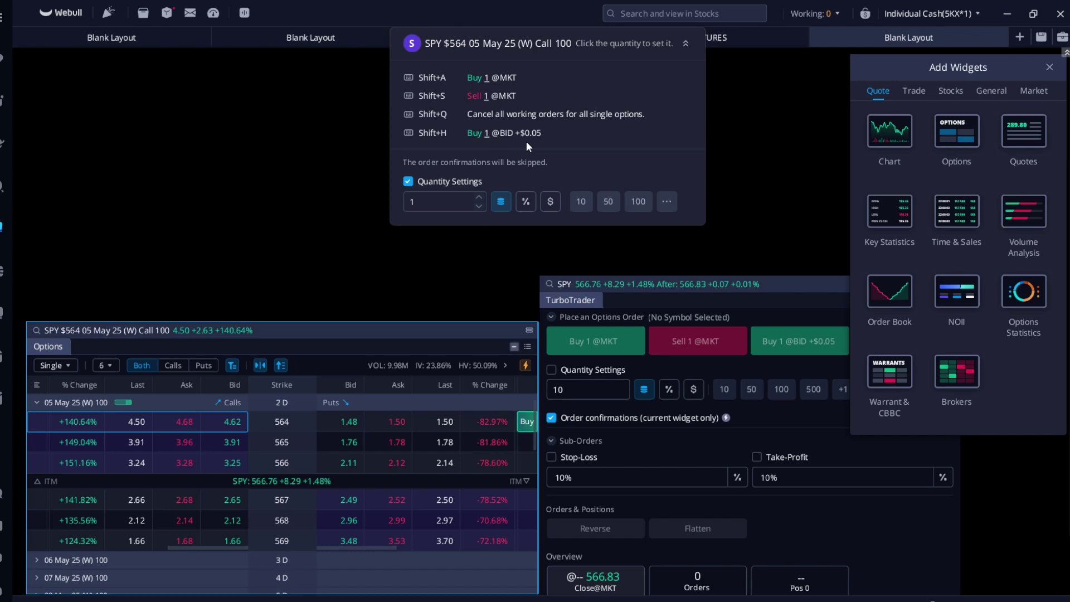
left_click(686, 45)
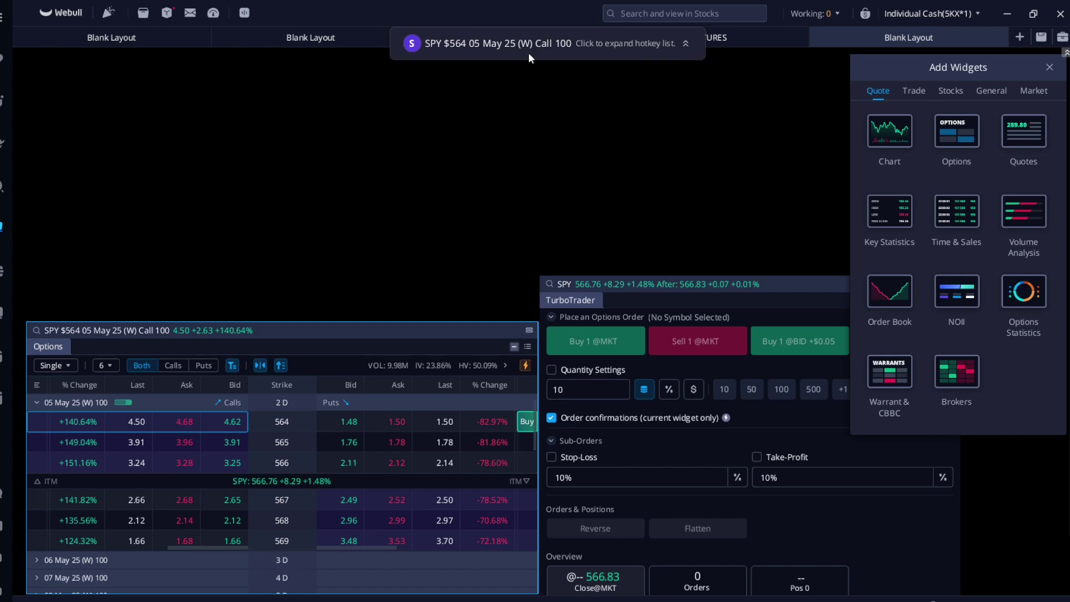
left_click(685, 44)
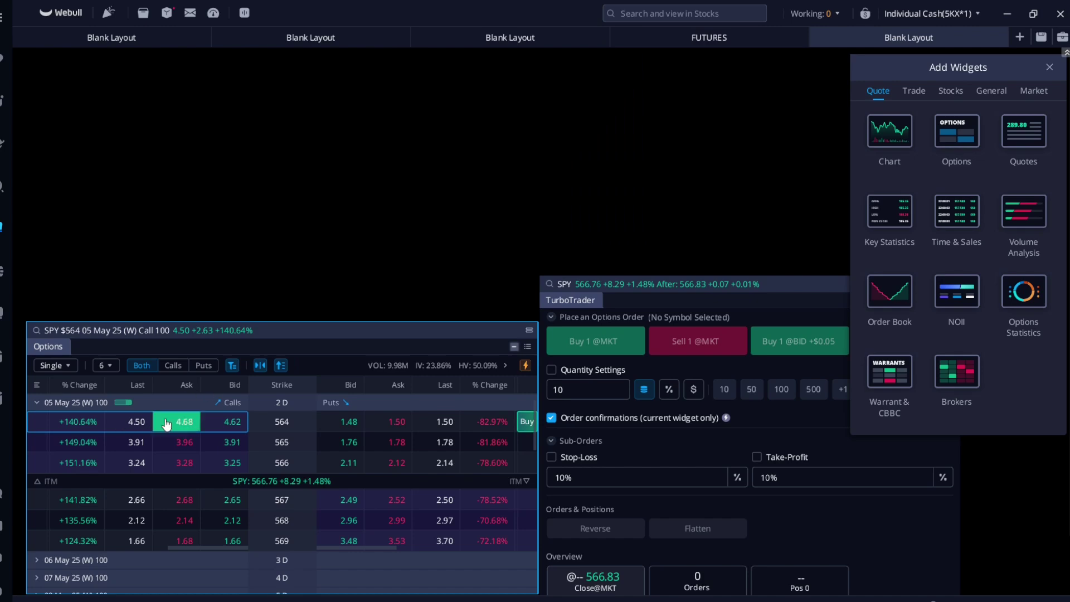
Step: Open an Order Entry ticket from the 564 put and switch it to the 565 put
left_click(358, 427)
left_click_drag(667, 393, 798, 450)
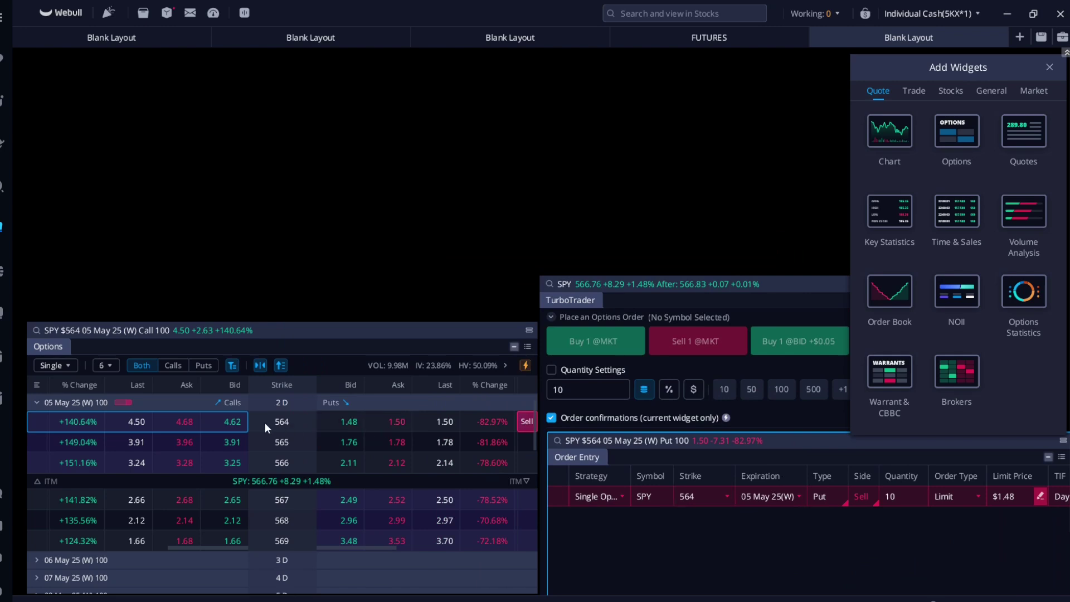
left_click(208, 427)
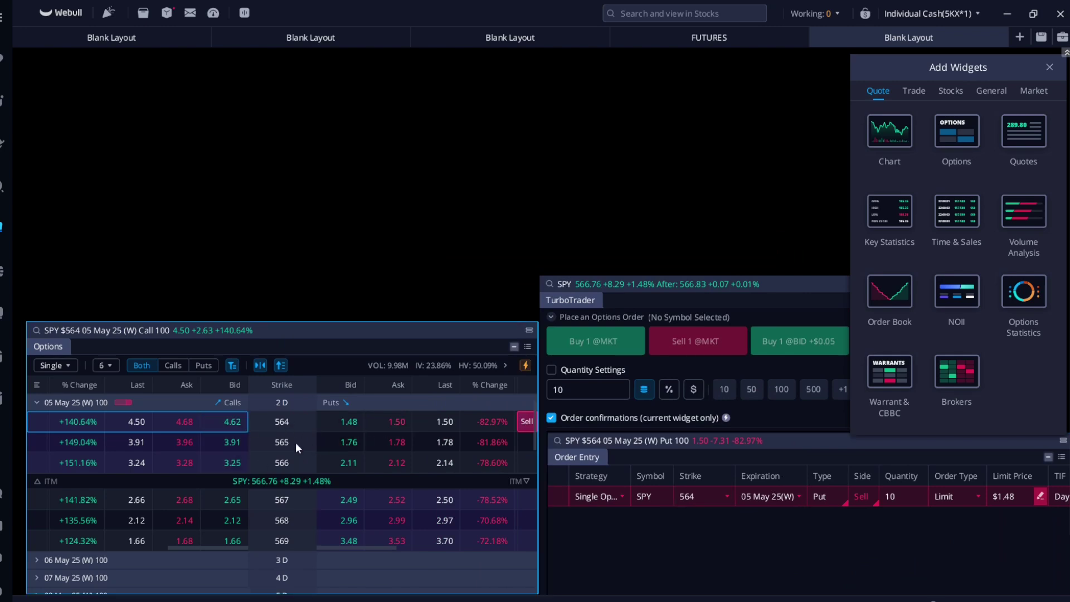
left_click(380, 443)
left_click(346, 443)
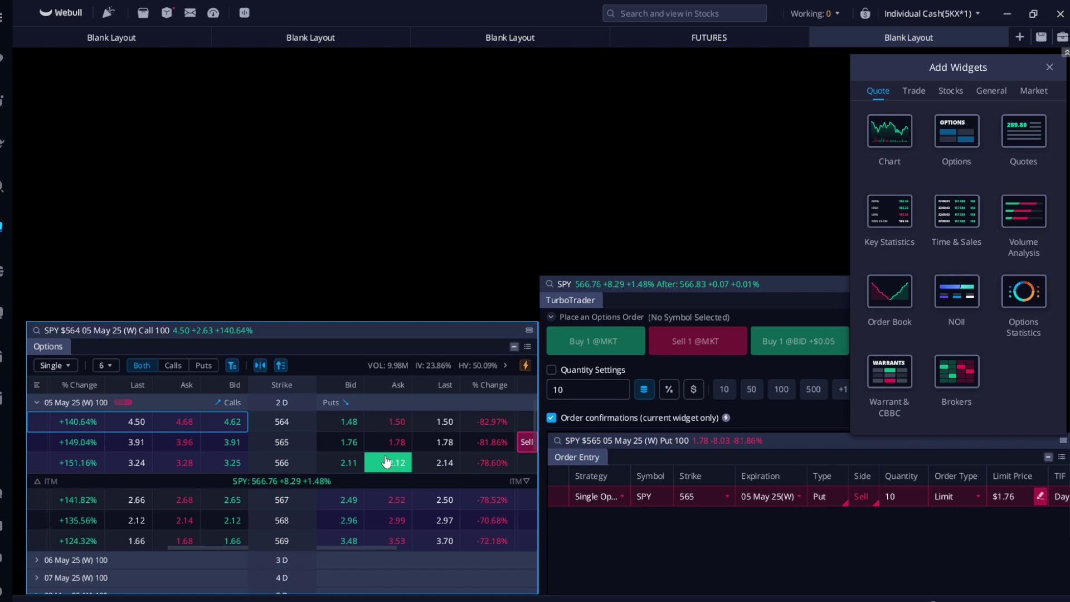
left_click(452, 442)
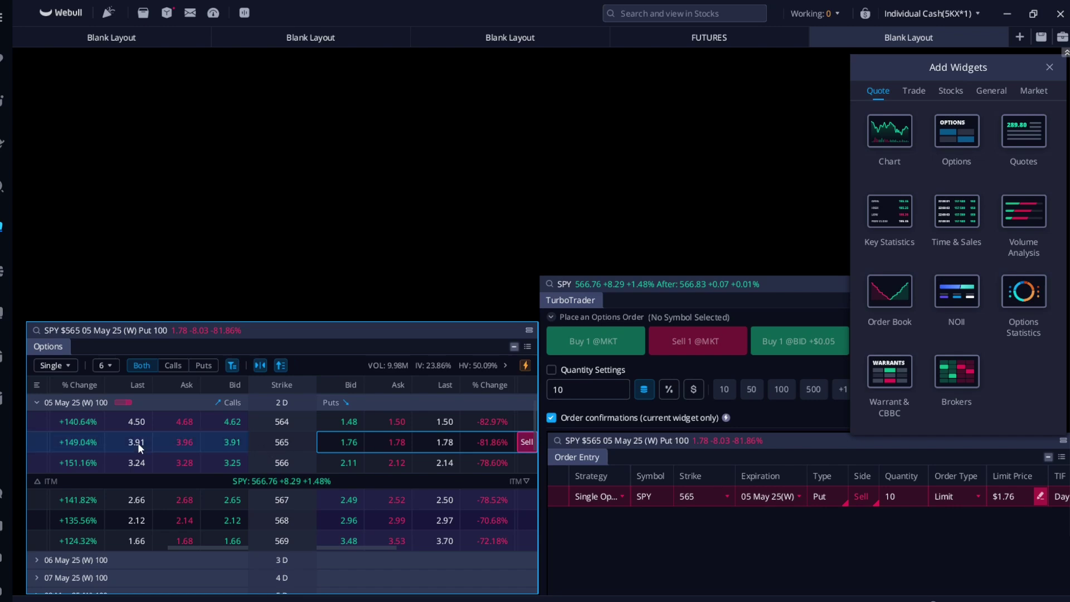
Step: Set up a sell of the 567 Put at $2.49, then reselect the 565 and 564 calls
left_click(124, 440)
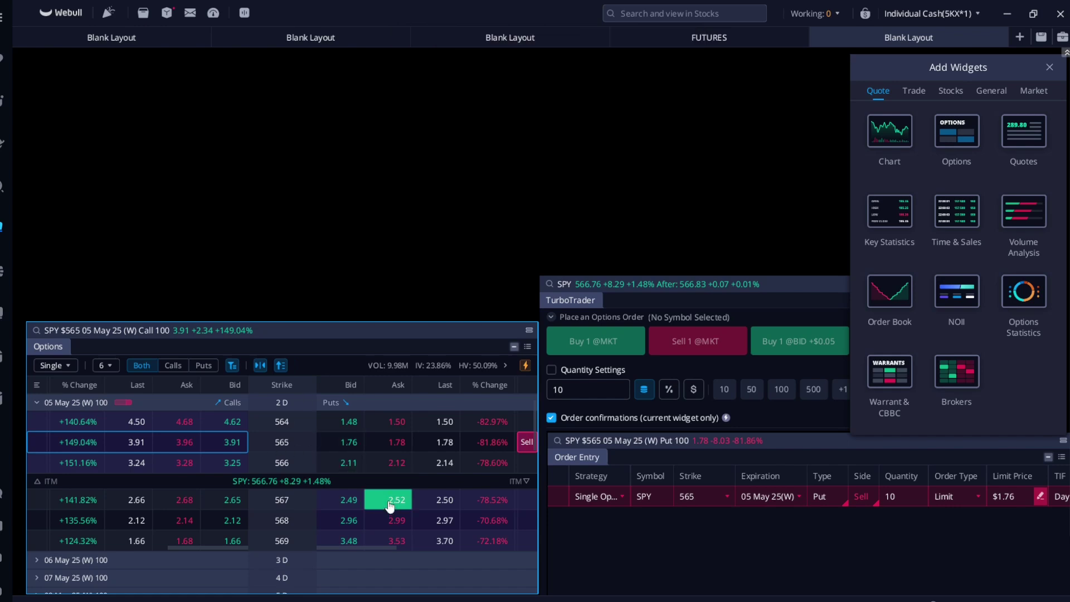
left_click(342, 501)
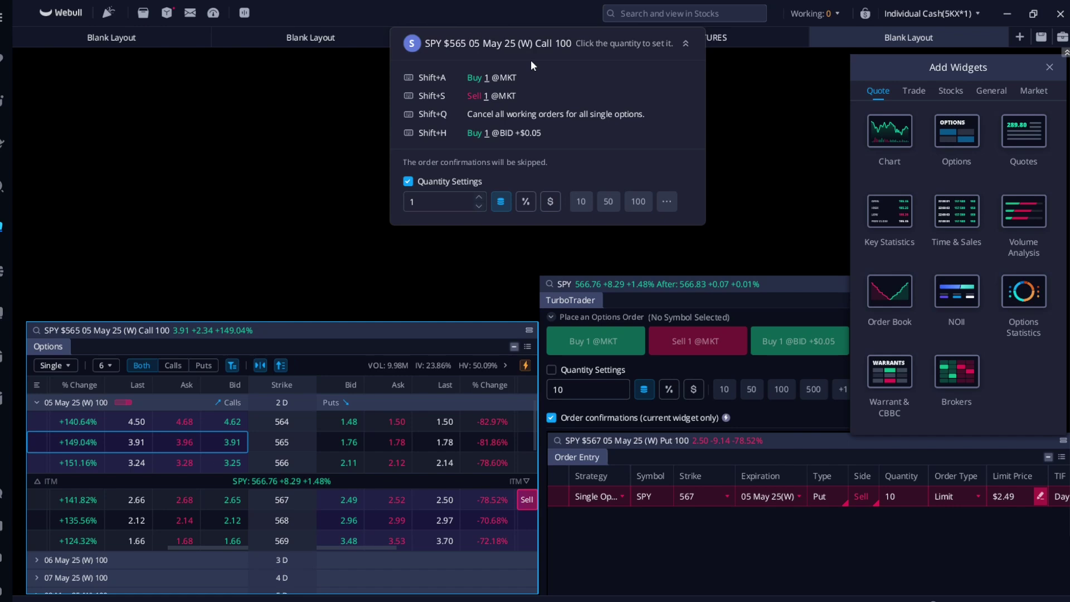
left_click_drag(754, 450, 778, 443)
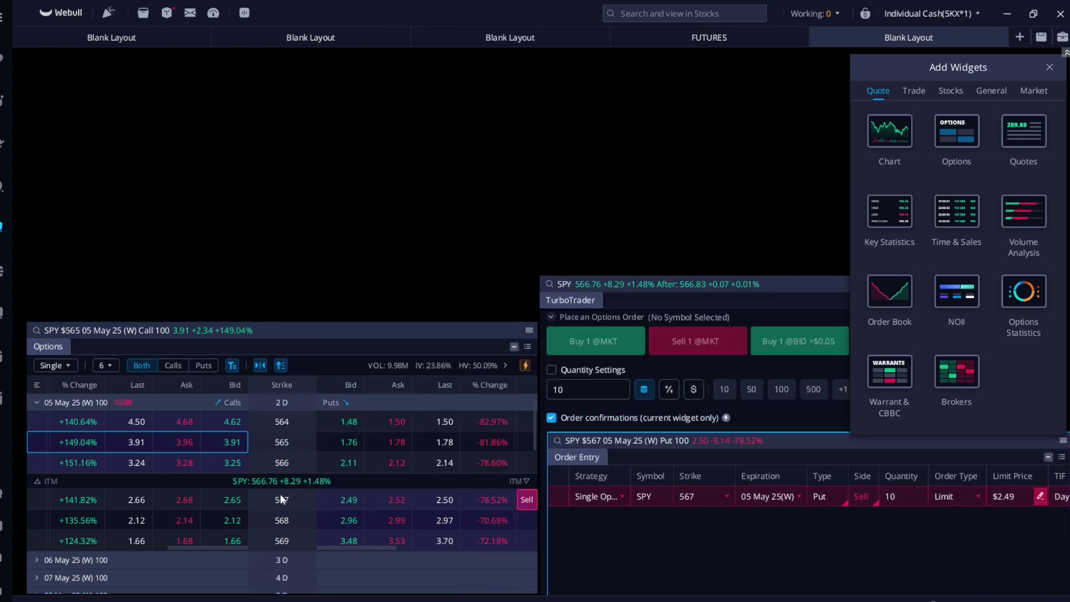
left_click(138, 462)
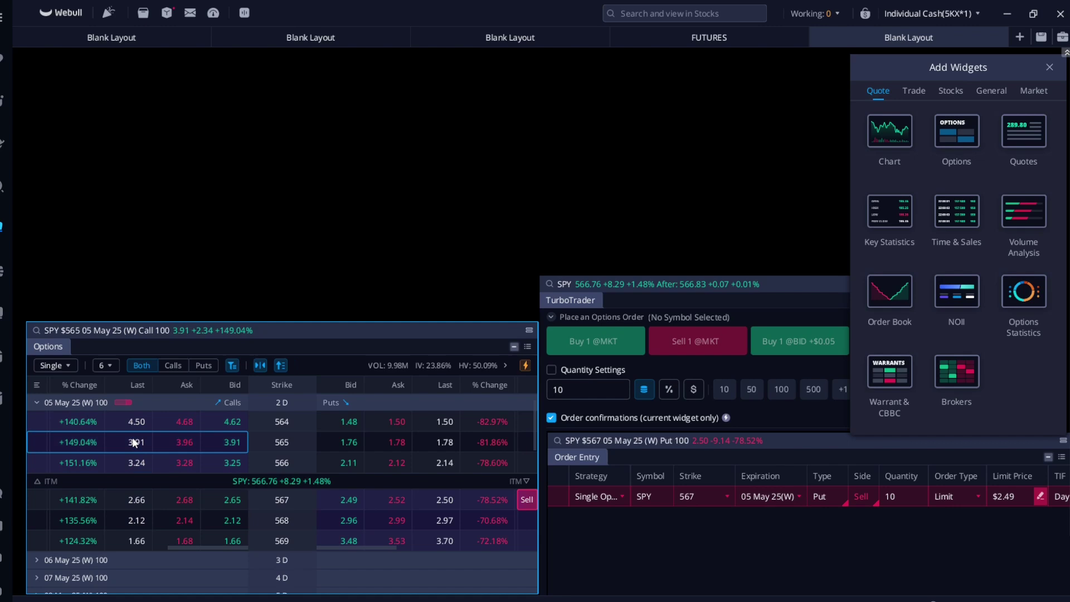
left_click(132, 437)
left_click(138, 420)
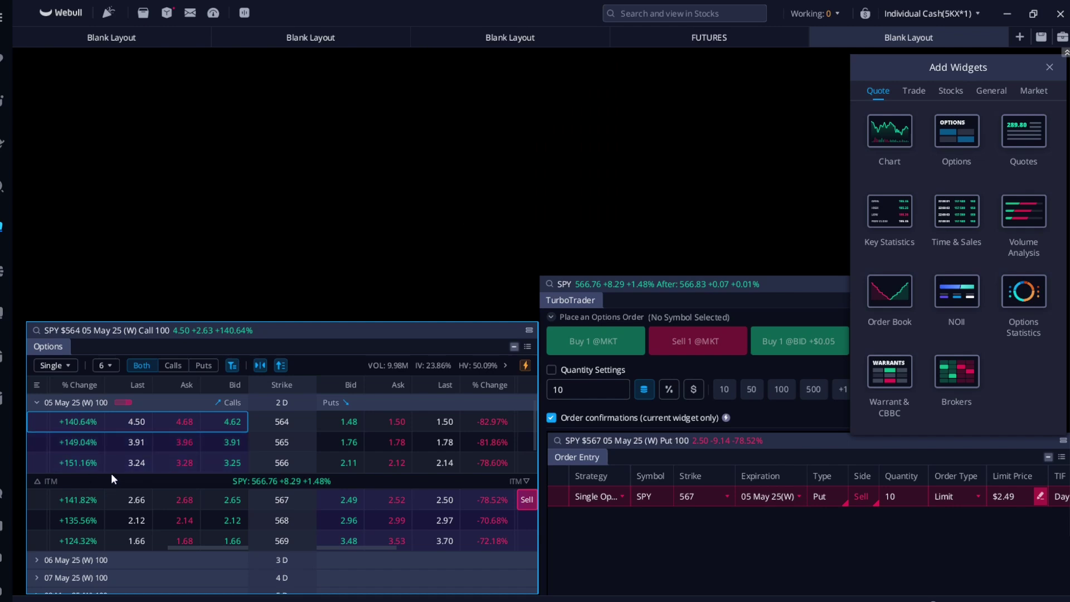
Step: Close the gallery, move Order Entry down, and put TurboTrader and the options chain in group 1
left_click(1048, 68)
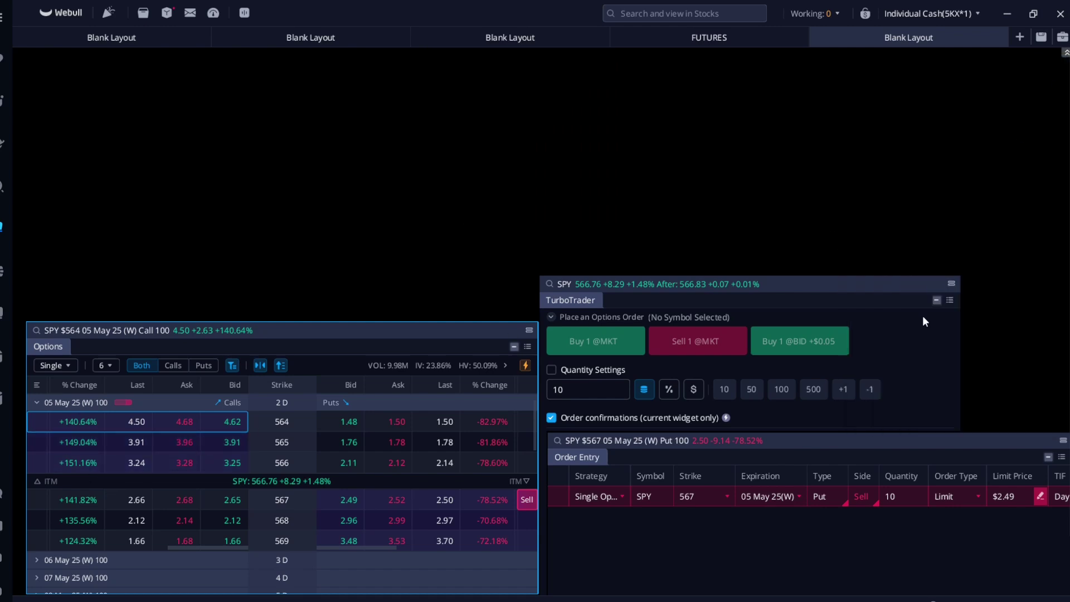
left_click_drag(941, 442, 939, 539)
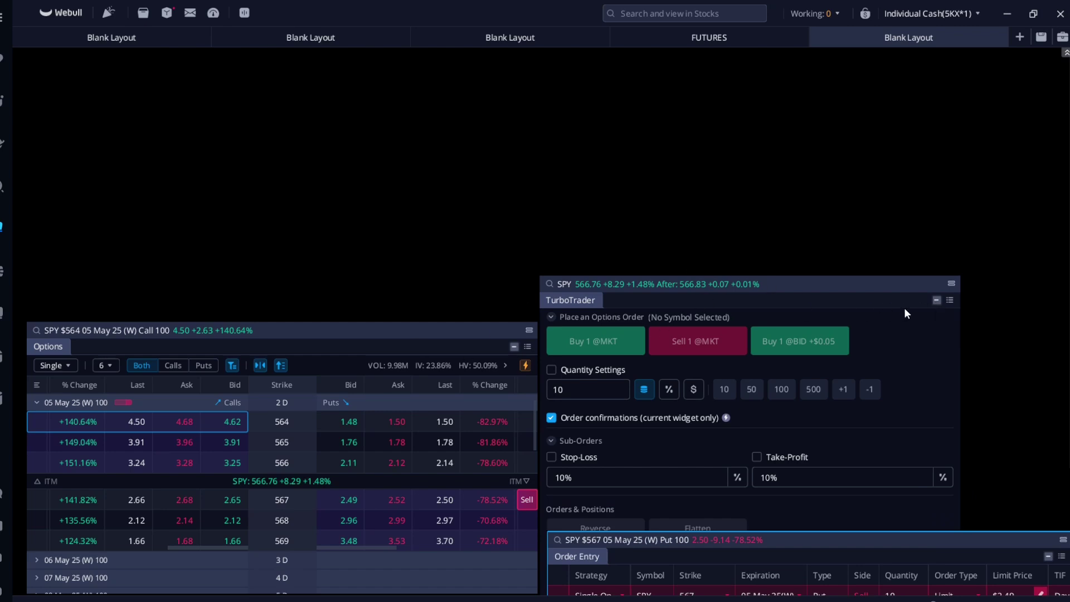
left_click(937, 300)
left_click(992, 371)
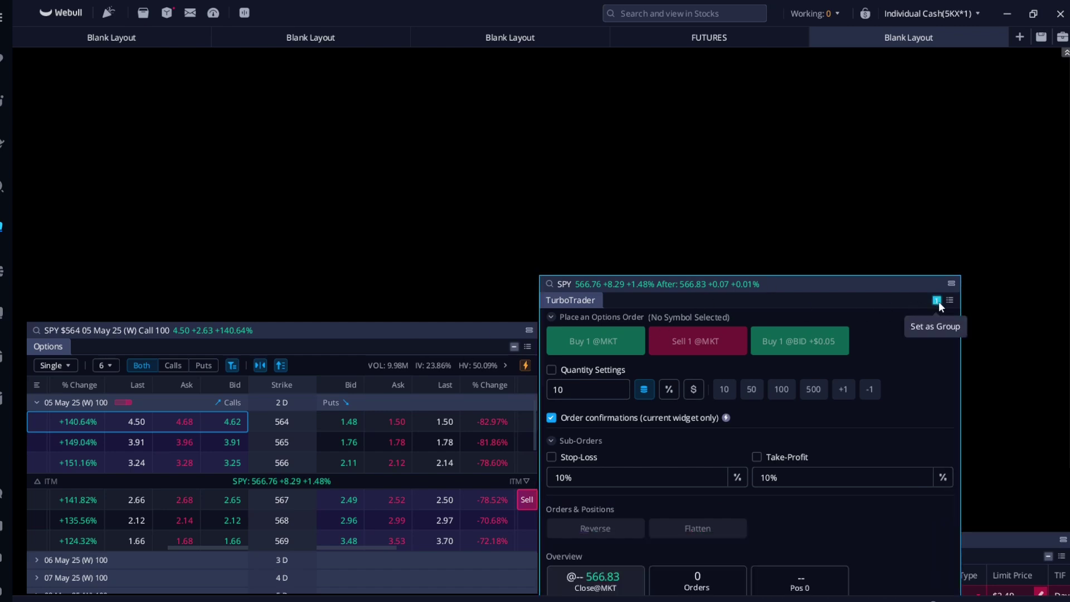
left_click(514, 347)
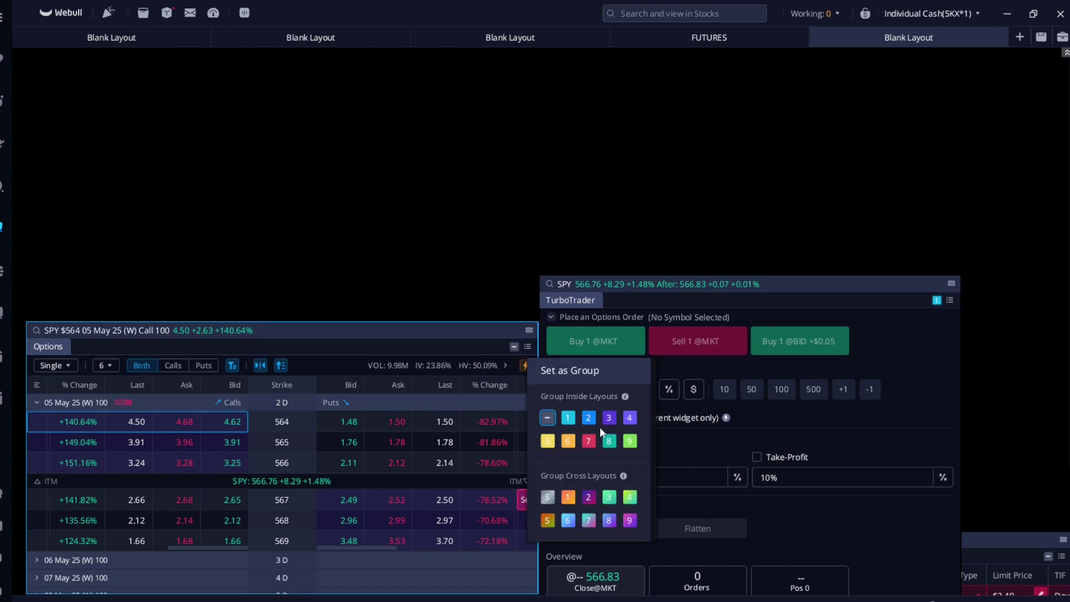
left_click(568, 418)
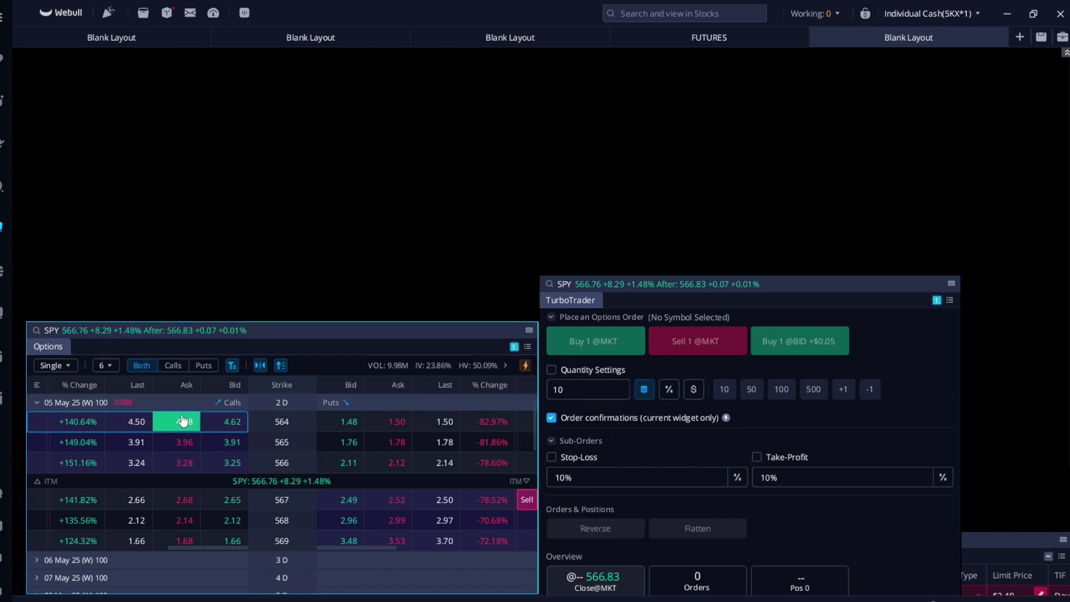
Step: Load the SPY 565 call, then the 565 put, into TurboTrader from the chain, leaving its symbol unchanged
left_click(132, 443)
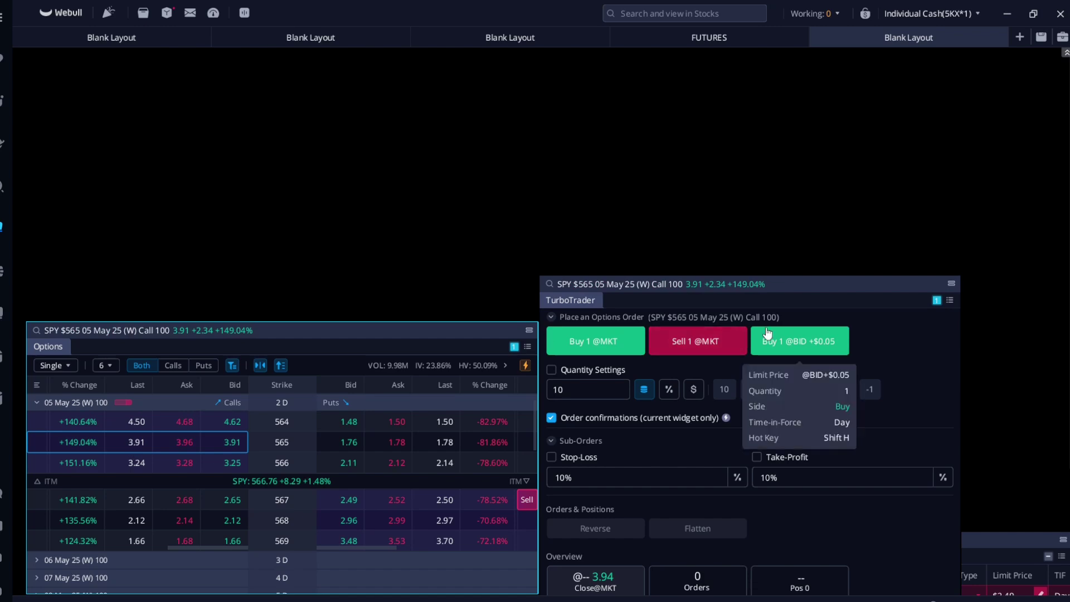
left_click(583, 285)
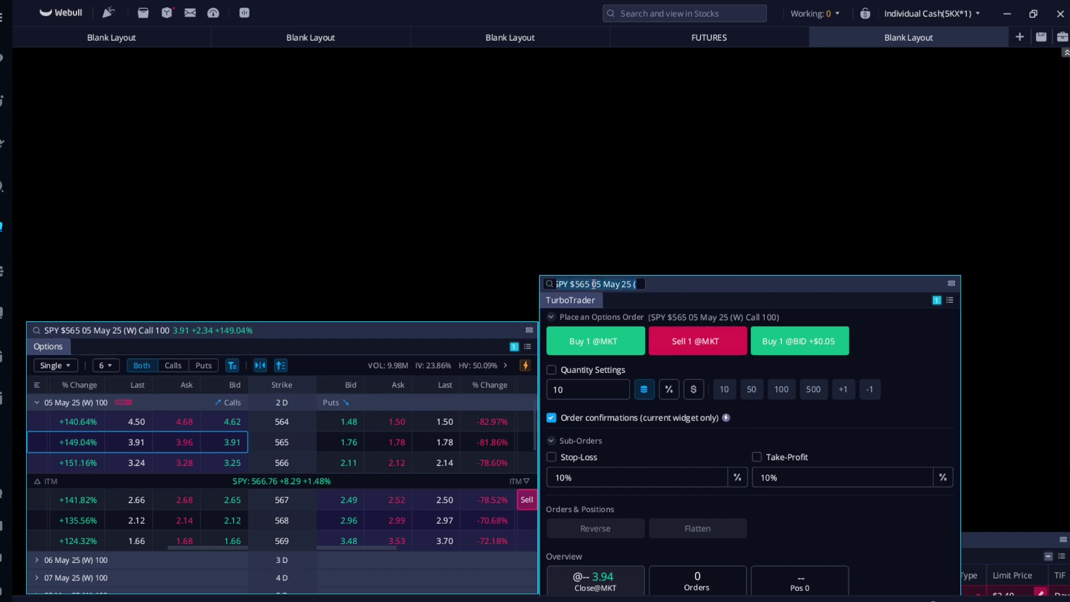
left_click(577, 254)
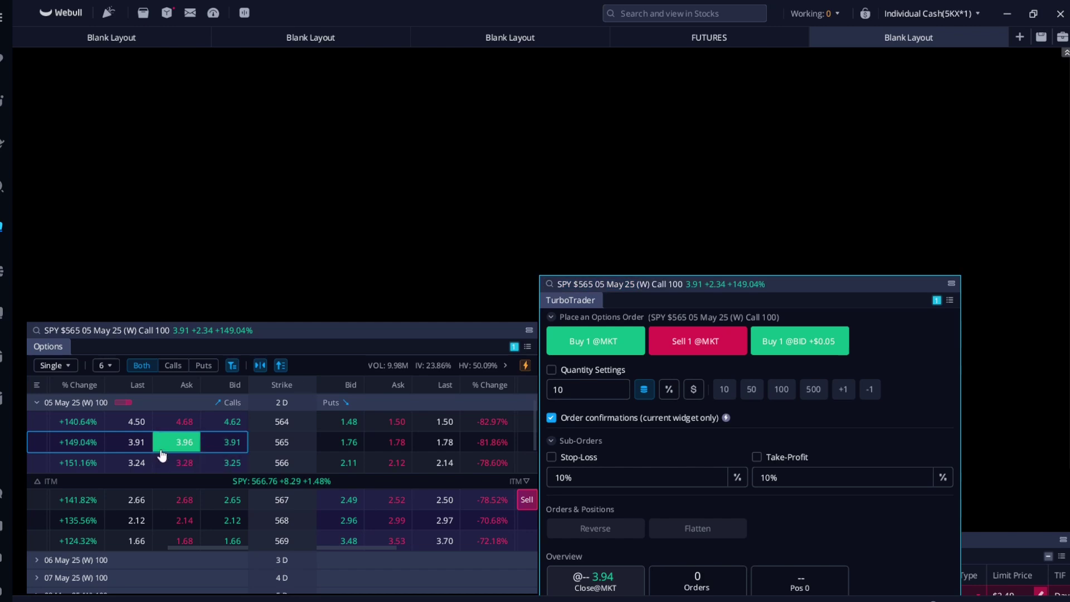
left_click(351, 443)
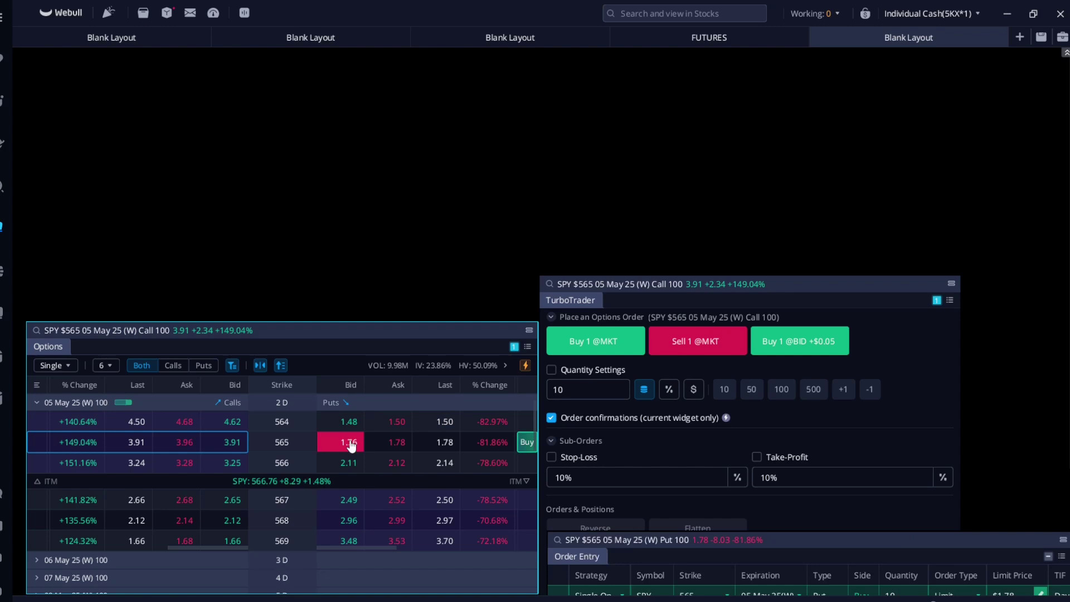
scroll(657, 337, "down", 1)
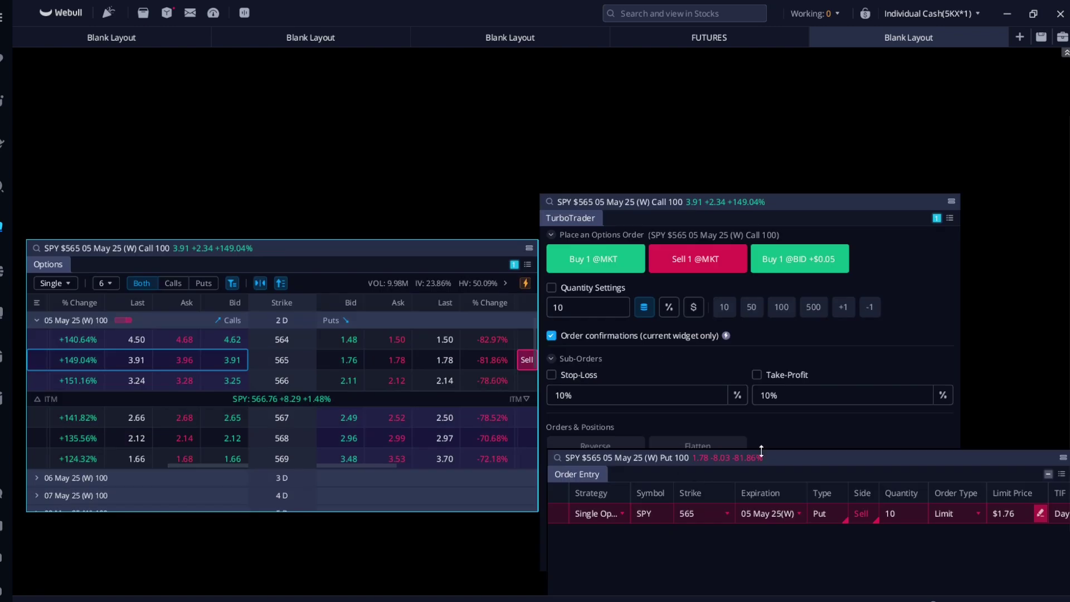
scroll(670, 475, "up", 1)
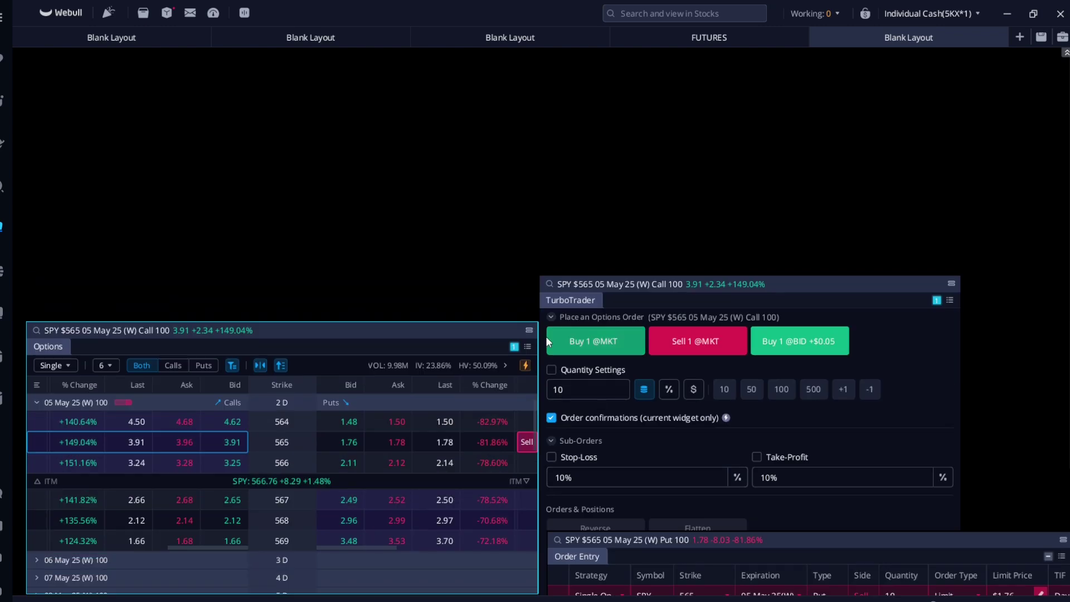
left_click(442, 441)
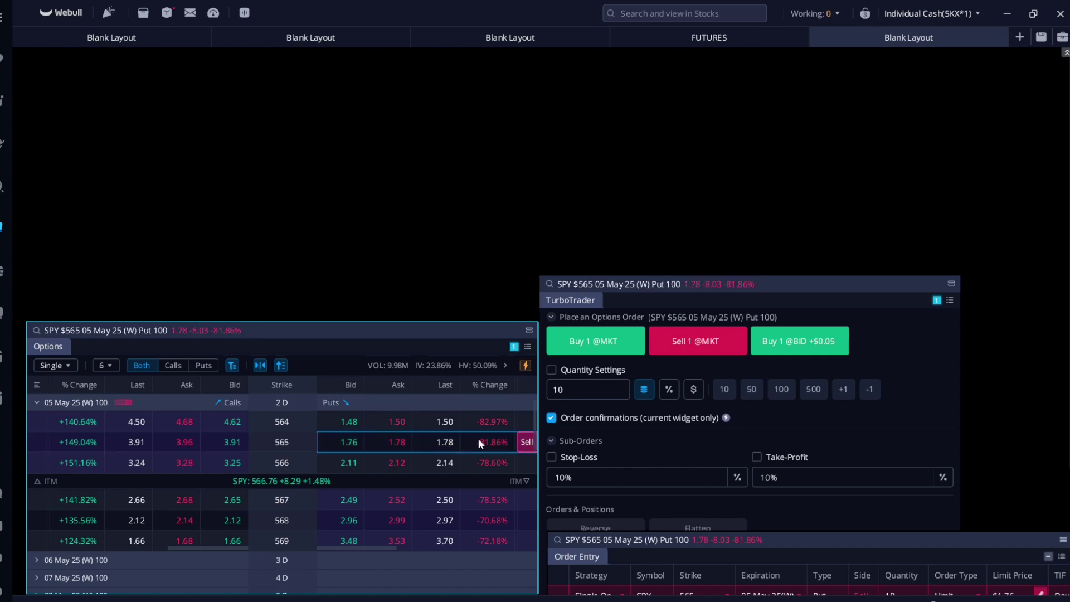
left_click(655, 285)
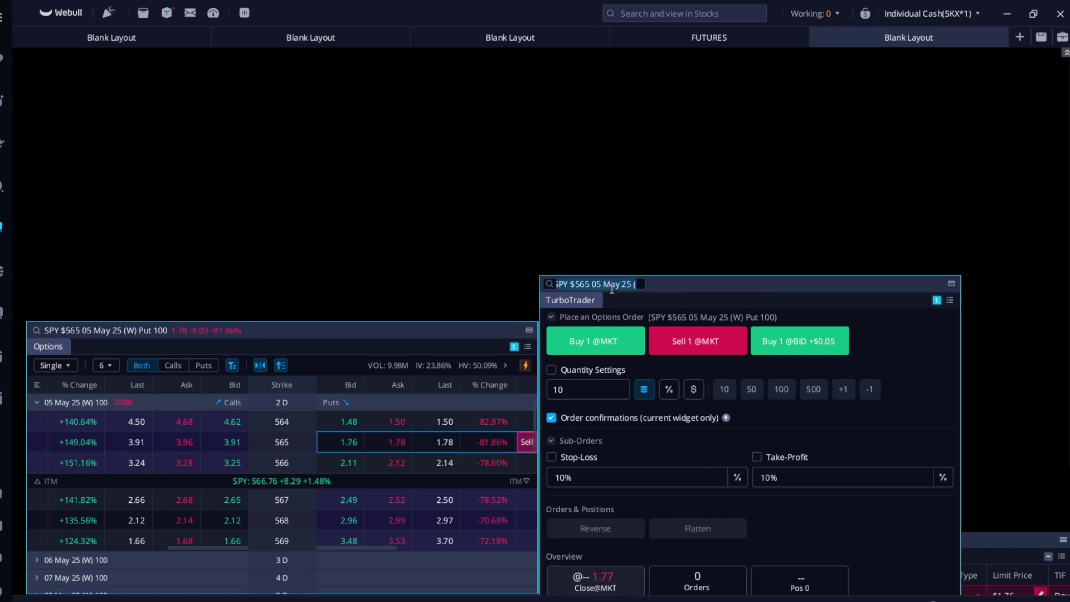
key("Escape")
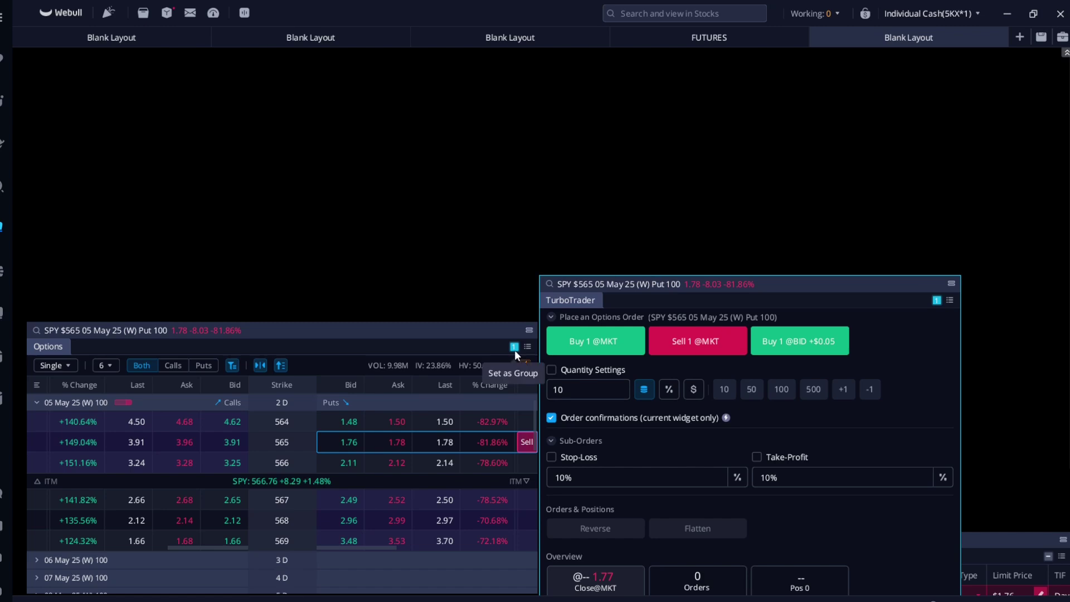
Step: Switch between the 564 and 565 calls, ending on the 565 Call, and nudge TurboTrader slightly right and down
left_click(111, 417)
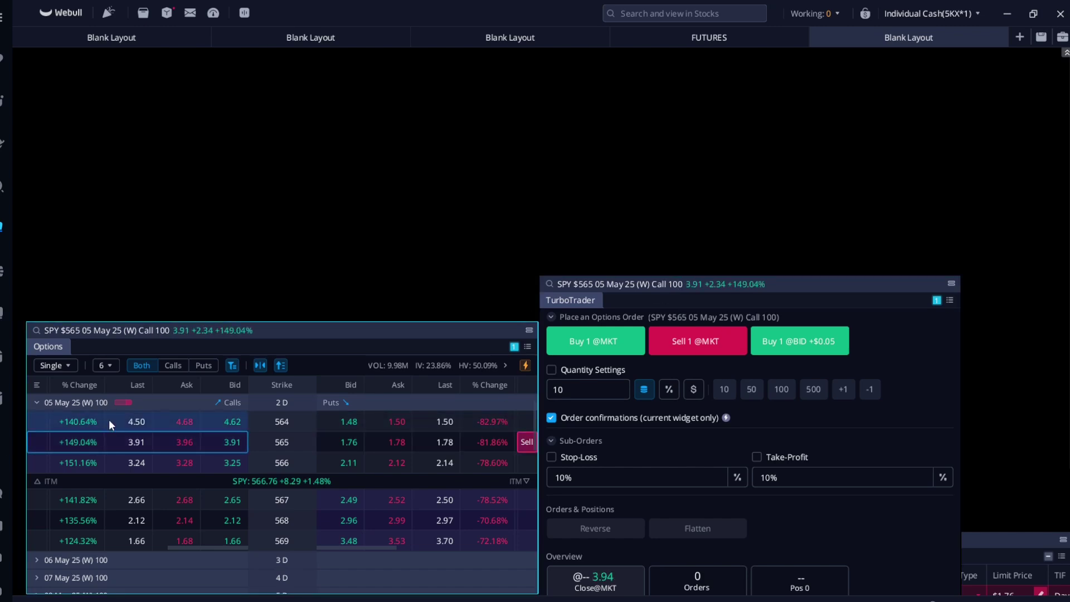
left_click(137, 441)
left_click(139, 425)
left_click(137, 448)
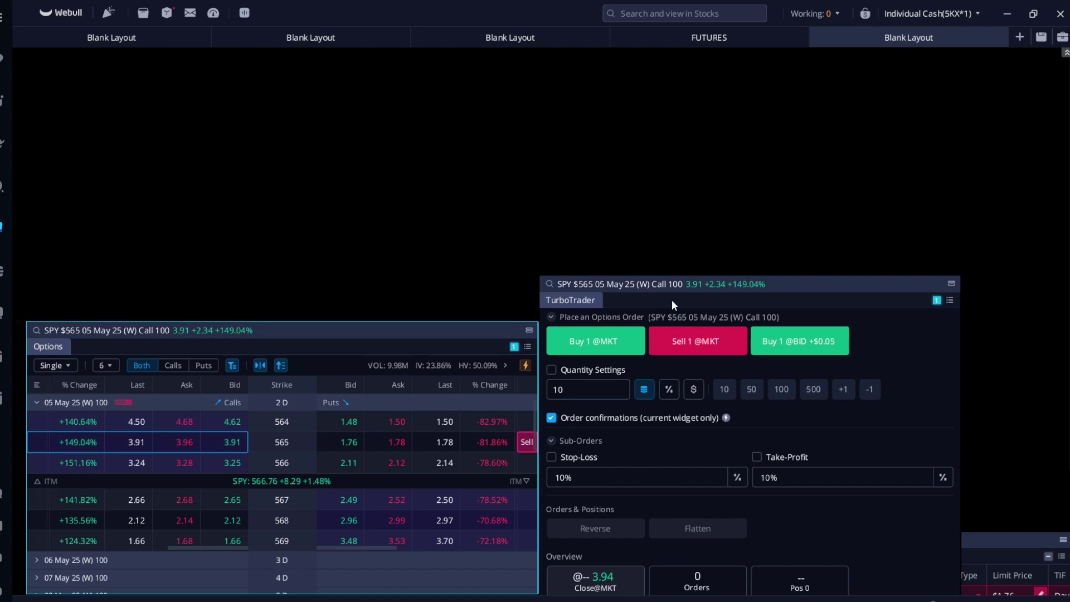
mouse_move(834, 301)
left_mouse_down()
mouse_move(867, 280)
mouse_move(842, 312)
left_mouse_up()
left_click(115, 437)
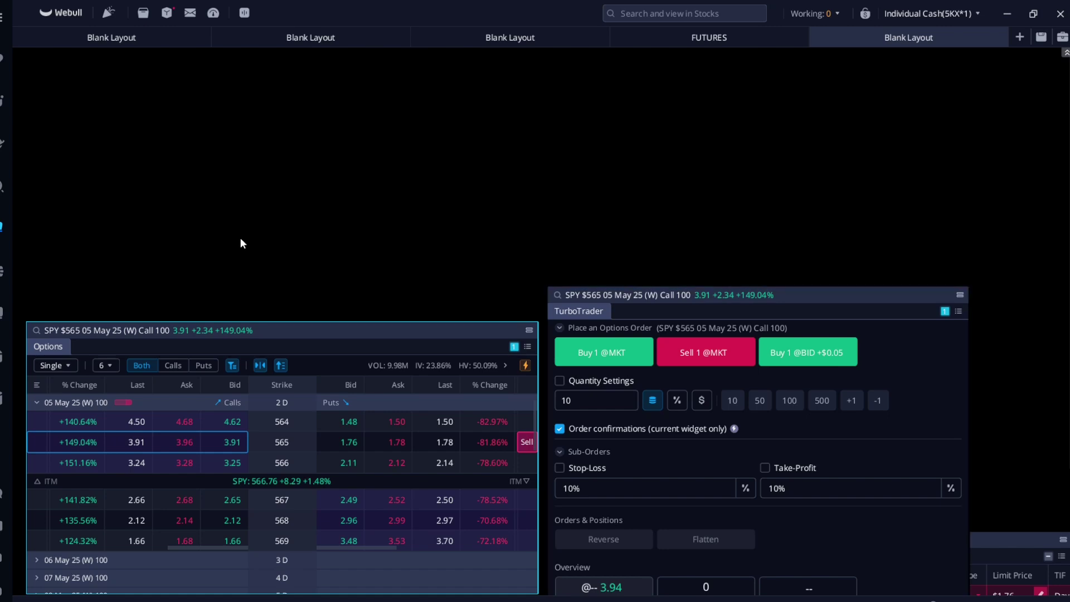